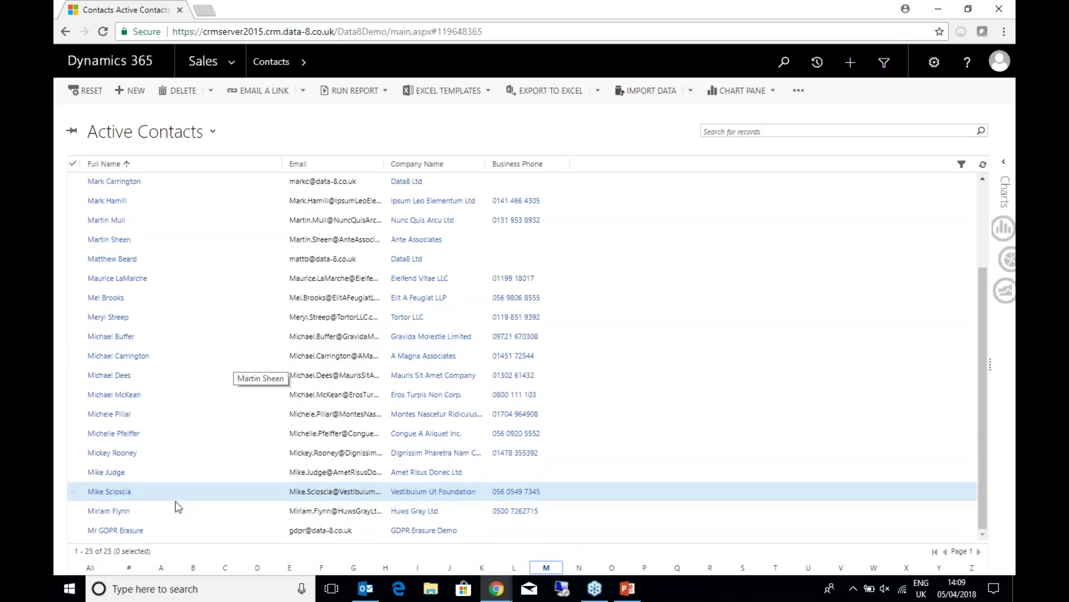
- Open the Mr GDPR Erasure contact from the contacts grid
{"action": "double_click", "coordinate": [232, 530]}
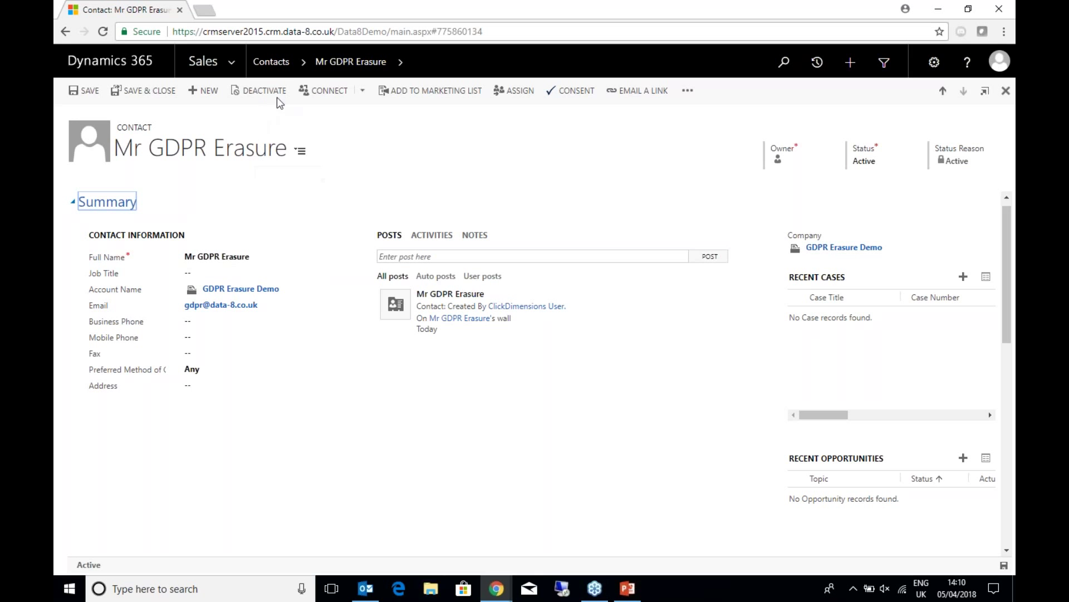
- Deactivate the contact with status reason GDPR Erasure and reload to see the cleared fields
{"action": "left_click", "coordinate": [253, 92]}
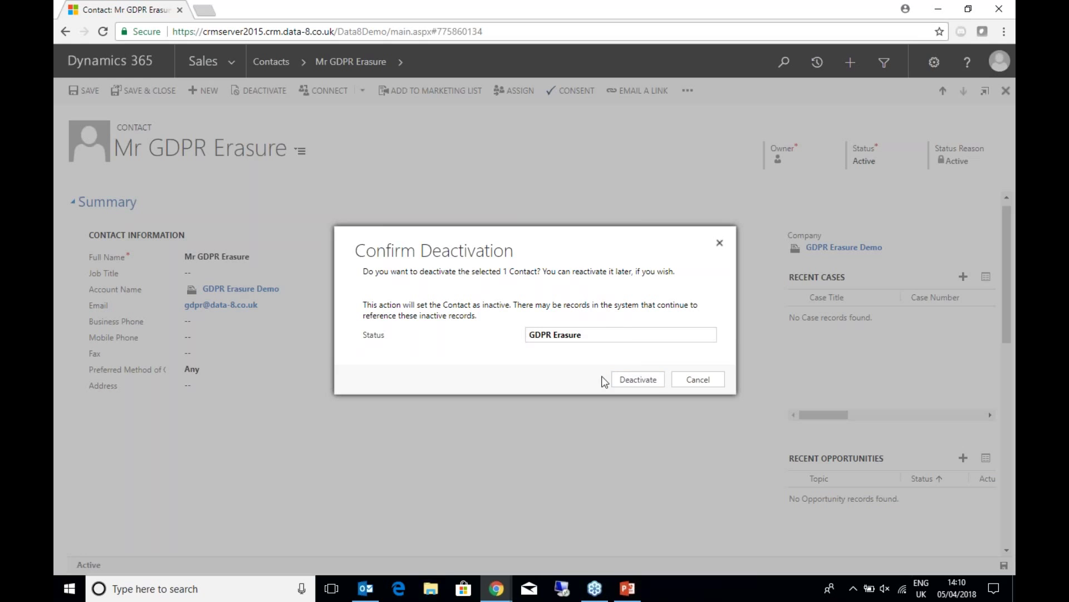
{"action": "left_click", "coordinate": [618, 380]}
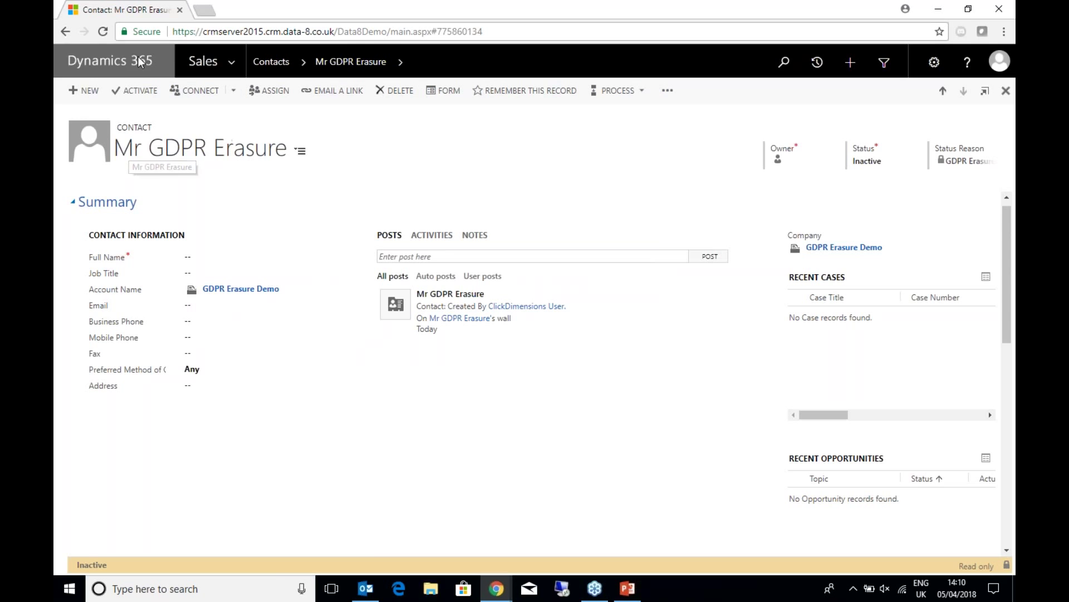
{"action": "left_click", "coordinate": [104, 32]}
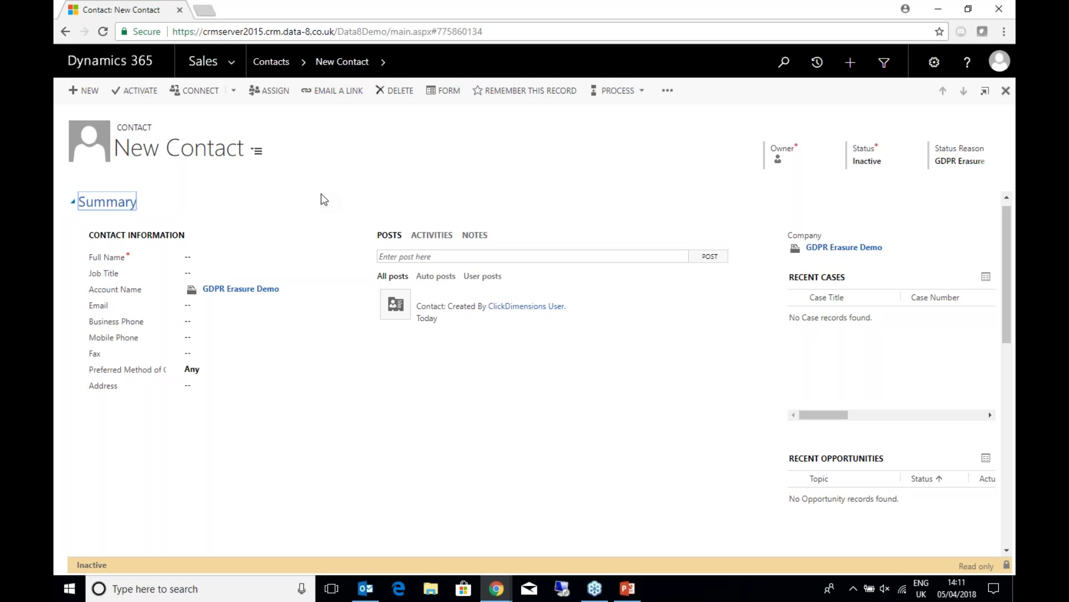
- Start a new contact with first name Mr and last name GDPR
{"action": "left_click", "coordinate": [273, 63]}
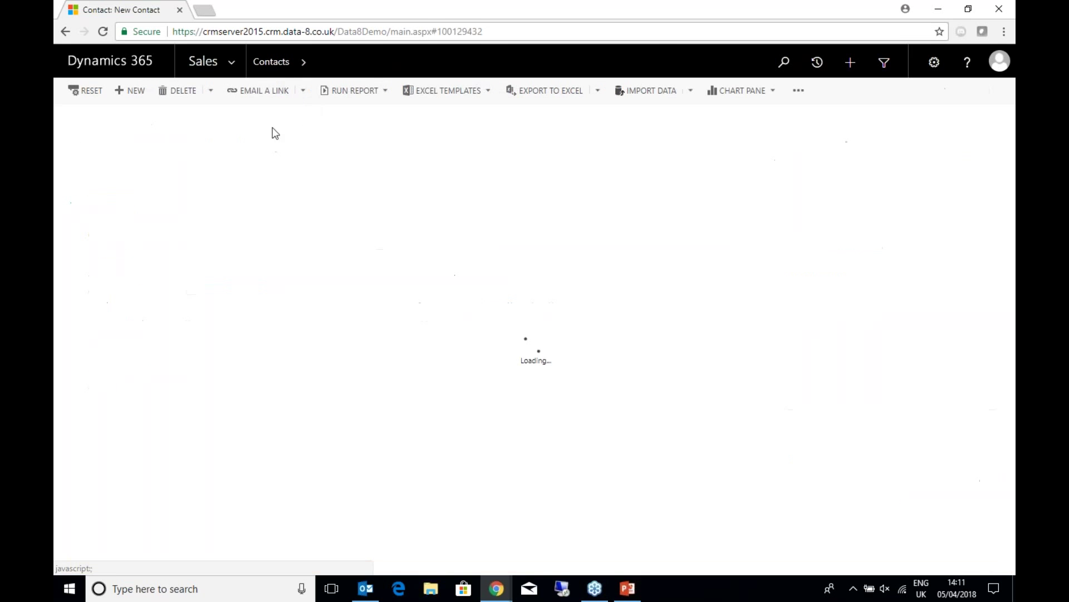
{"action": "left_click", "coordinate": [133, 94]}
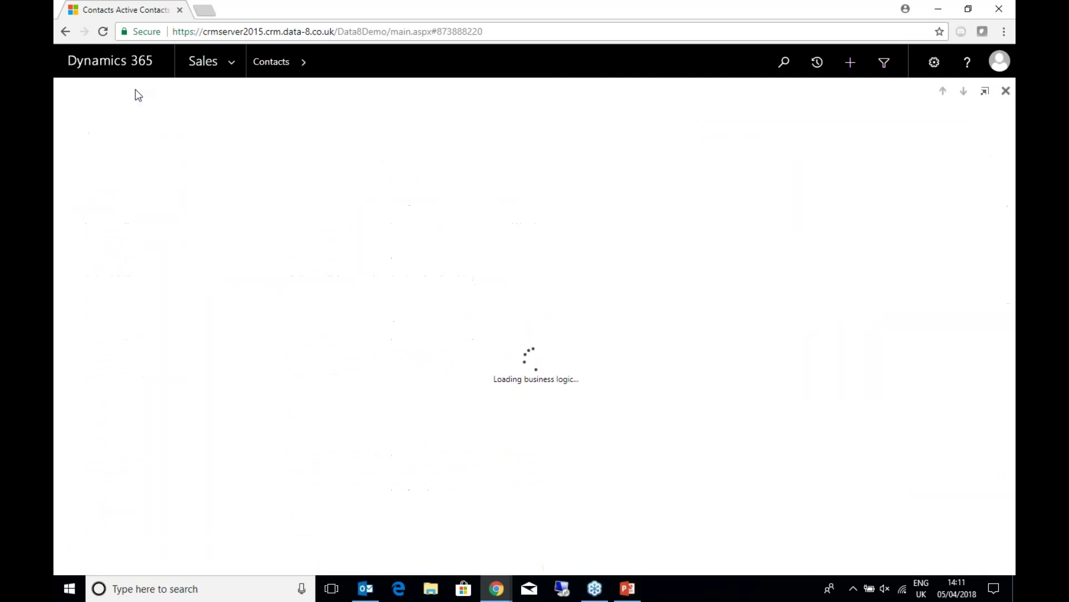
{"action": "left_click", "coordinate": [204, 254]}
{"action": "type", "text": "Mr"}
{"action": "key", "text": "Tab"}
{"action": "type", "text": "GDPR"}
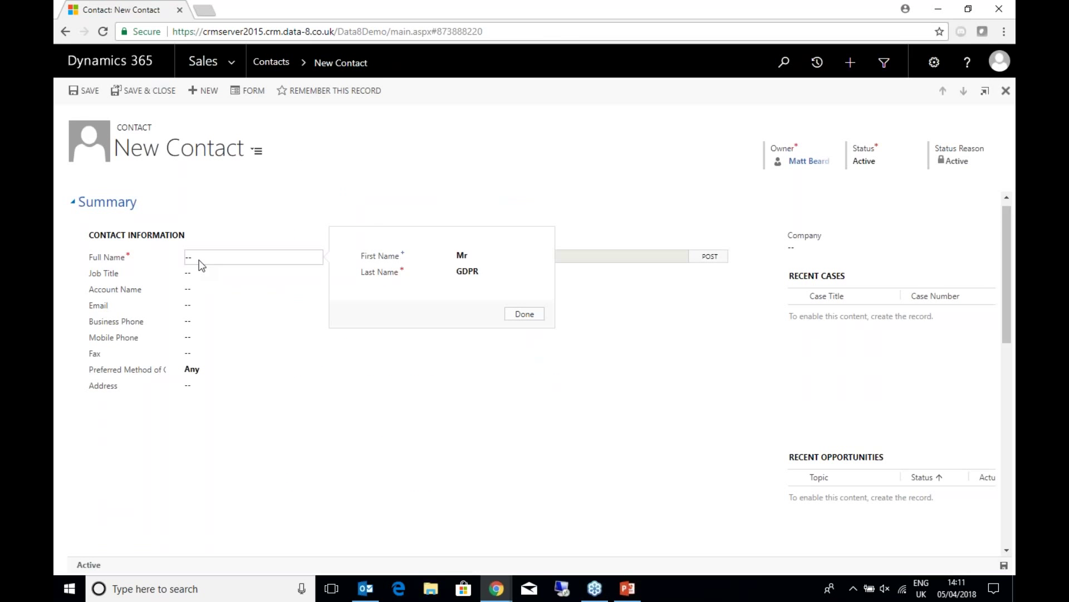
{"action": "key", "text": "Return"}
- Link the new contact to account GDPR Erasure Demo and enter the erased contact's email address
{"action": "left_click", "coordinate": [200, 288]}
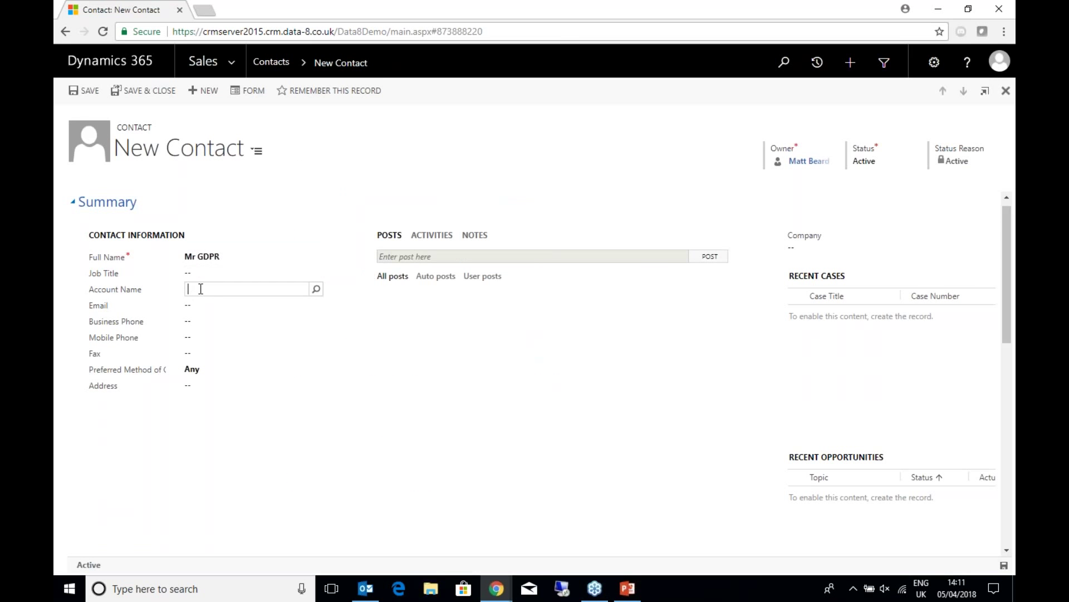
{"action": "type", "text": "GDPR"}
{"action": "left_click", "coordinate": [212, 305]}
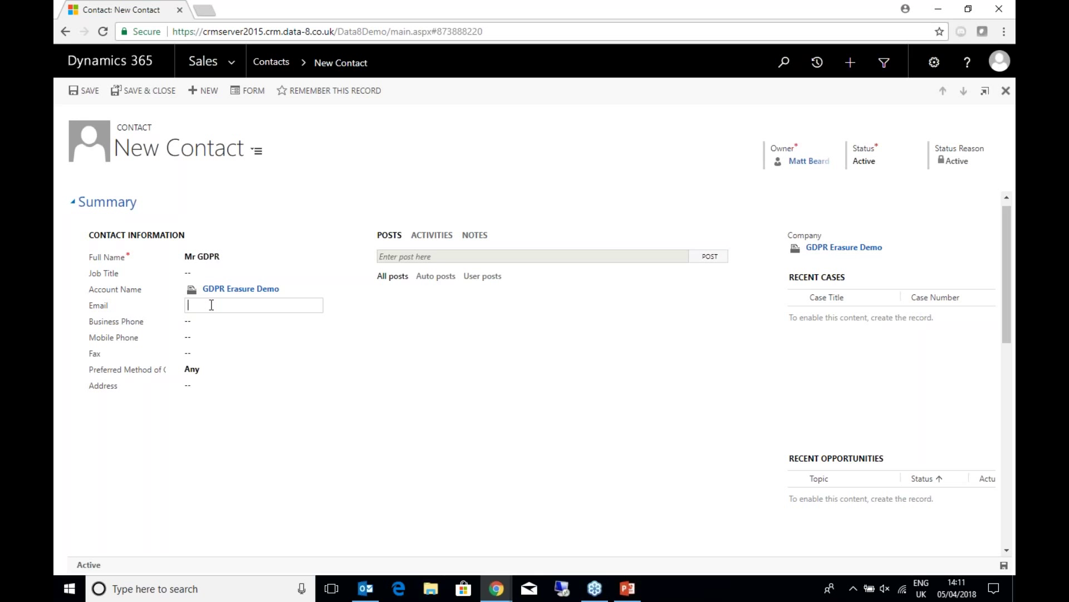
{"action": "key", "text": "Tab"}
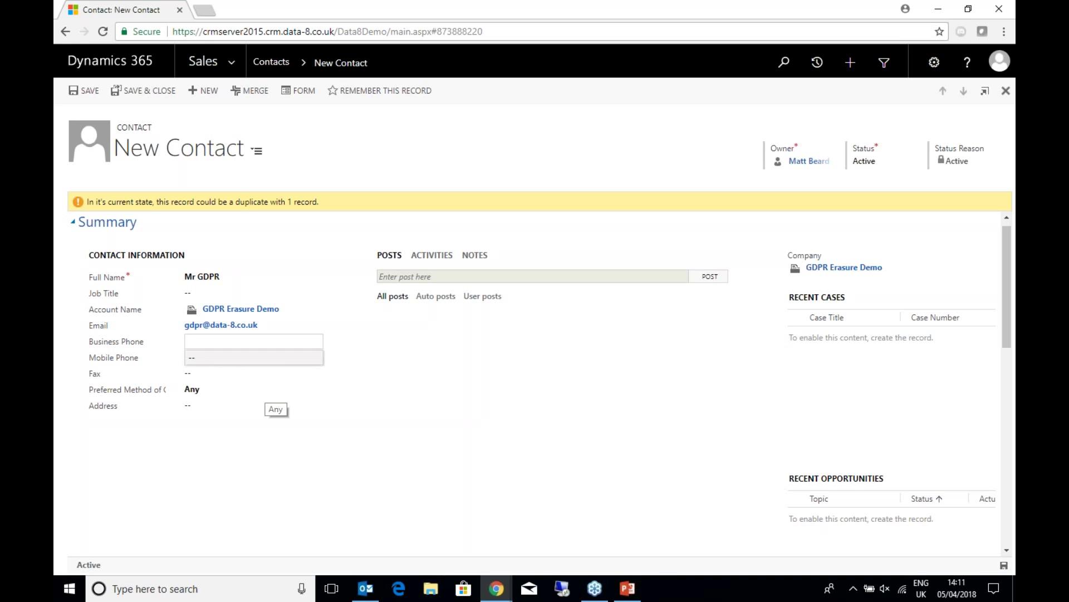
{"action": "left_click", "coordinate": [1004, 565]}
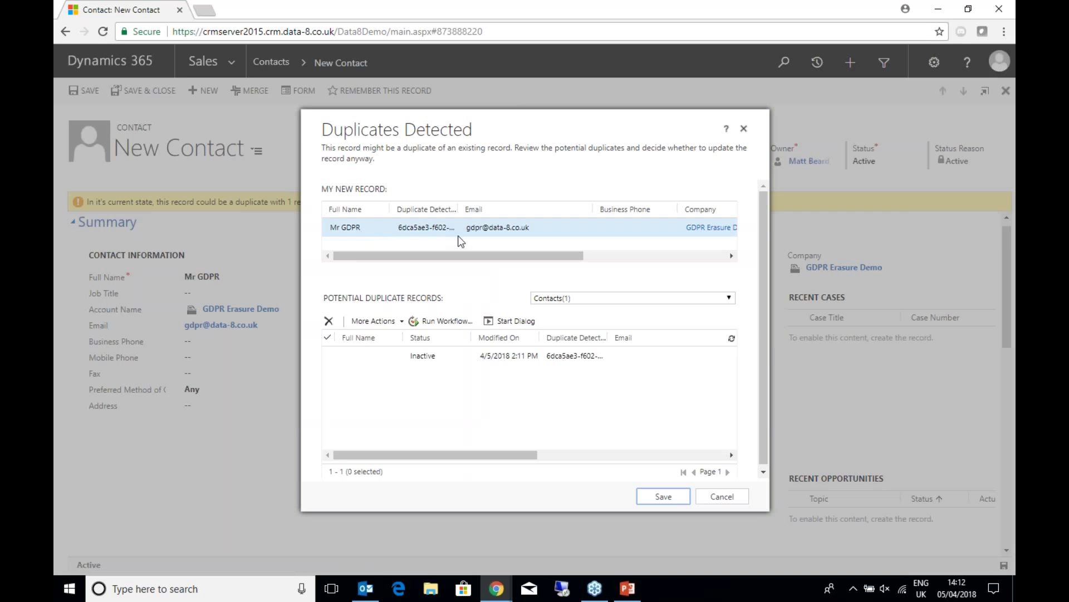
{"action": "left_click_drag", "start_coordinate": [445, 255], "coordinate": [477, 264]}
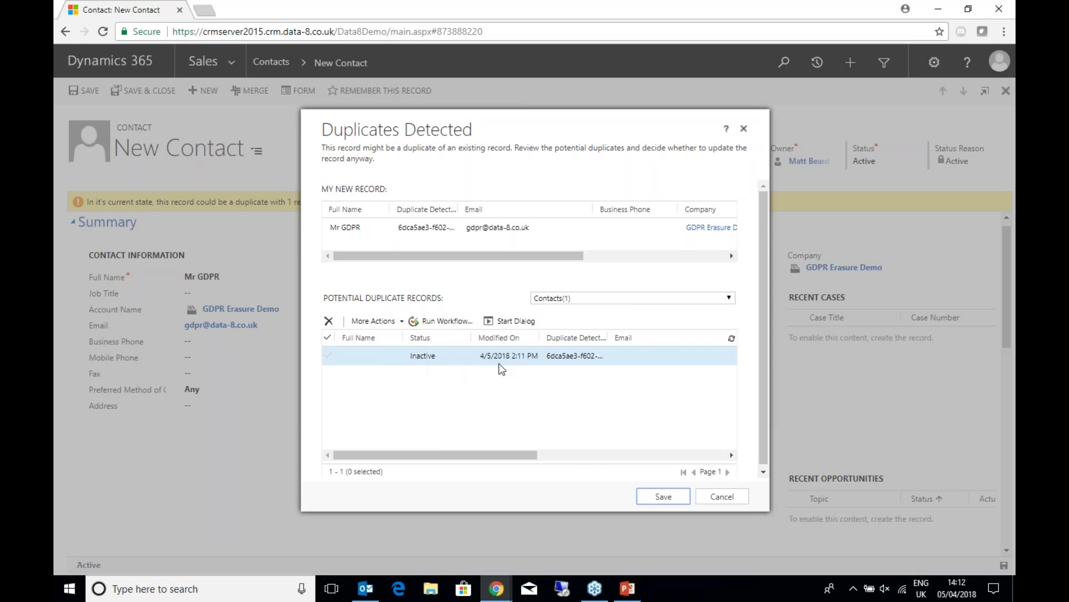
{"action": "left_click_drag", "start_coordinate": [491, 455], "coordinate": [430, 433]}
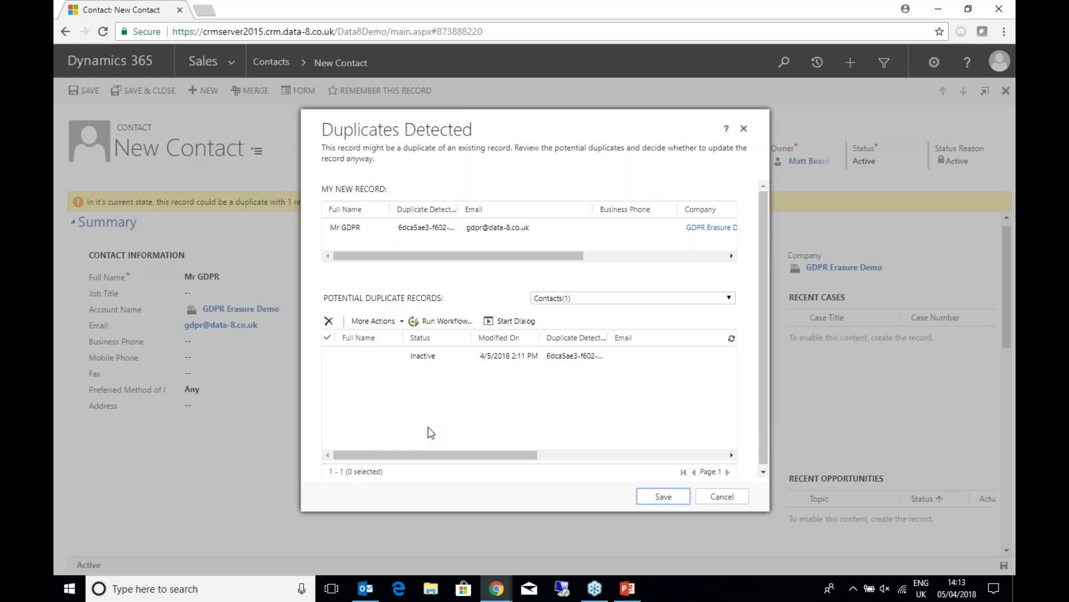
- Dismiss the duplicate warning, allow Chrome pop-ups for the site, and launch the two-contact merge
{"action": "left_click", "coordinate": [722, 498]}
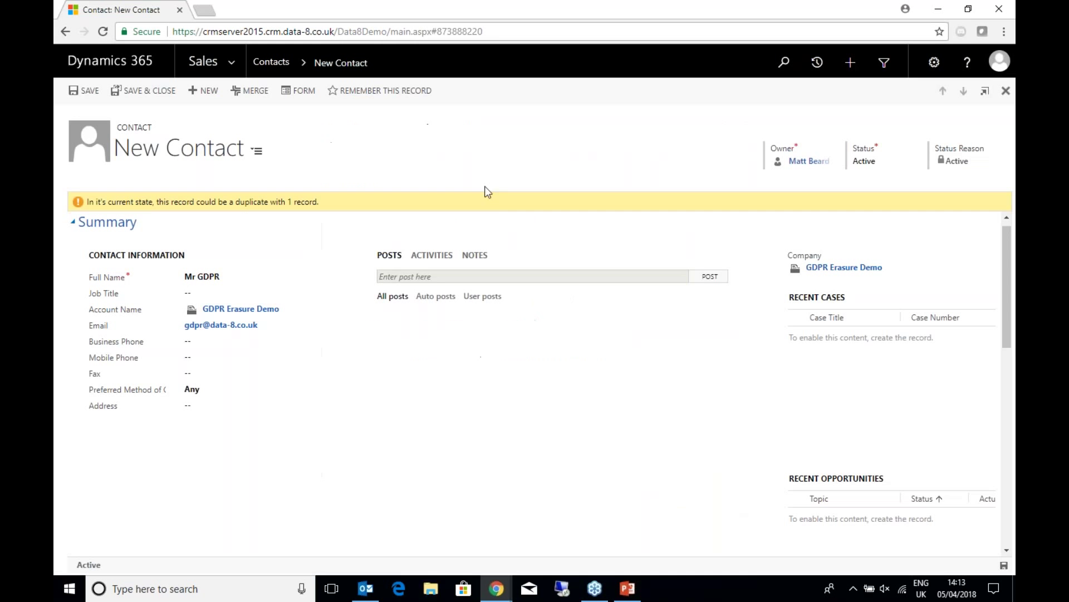
{"action": "left_click", "coordinate": [256, 95]}
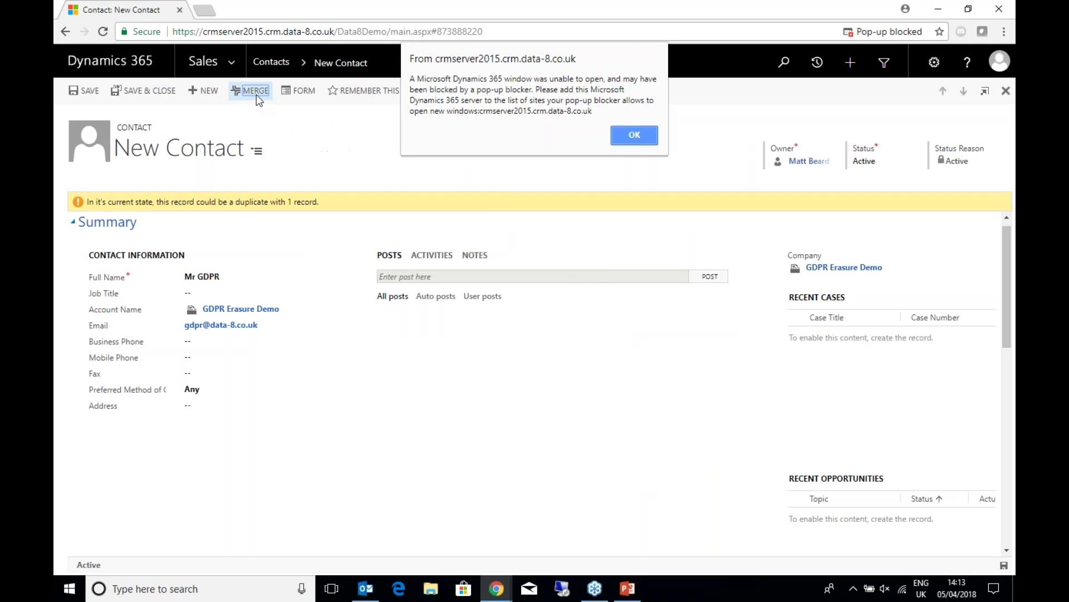
{"action": "left_click", "coordinate": [657, 139]}
{"action": "left_click", "coordinate": [885, 32]}
{"action": "left_click", "coordinate": [875, 156]}
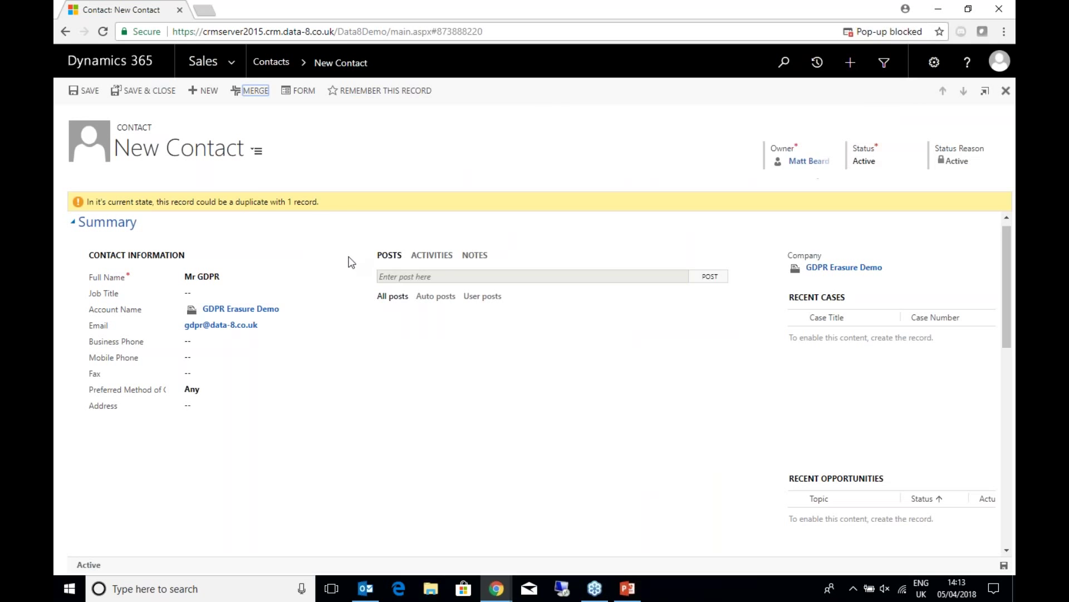
{"action": "left_click", "coordinate": [253, 92]}
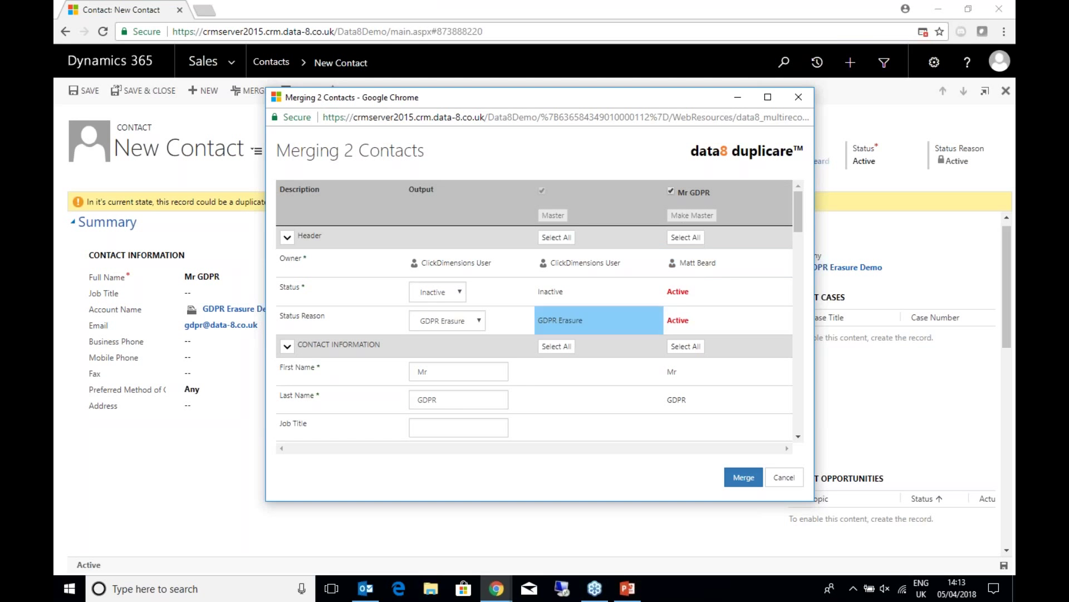
- Merge the contacts keeping Status and Status Reason Active, then reload the saved record
{"action": "left_click_drag", "start_coordinate": [681, 286], "coordinate": [445, 295]}
{"action": "left_click_drag", "start_coordinate": [692, 314], "coordinate": [455, 327]}
{"action": "scroll", "coordinate": [556, 268], "scroll_direction": "down", "scroll_amount": 3}
{"action": "scroll", "coordinate": [580, 334], "scroll_direction": "up", "scroll_amount": 3}
{"action": "scroll", "coordinate": [582, 348], "scroll_direction": "down", "scroll_amount": 1}
{"action": "scroll", "coordinate": [582, 349], "scroll_direction": "down", "scroll_amount": 2}
{"action": "scroll", "coordinate": [460, 285], "scroll_direction": "up", "scroll_amount": 1}
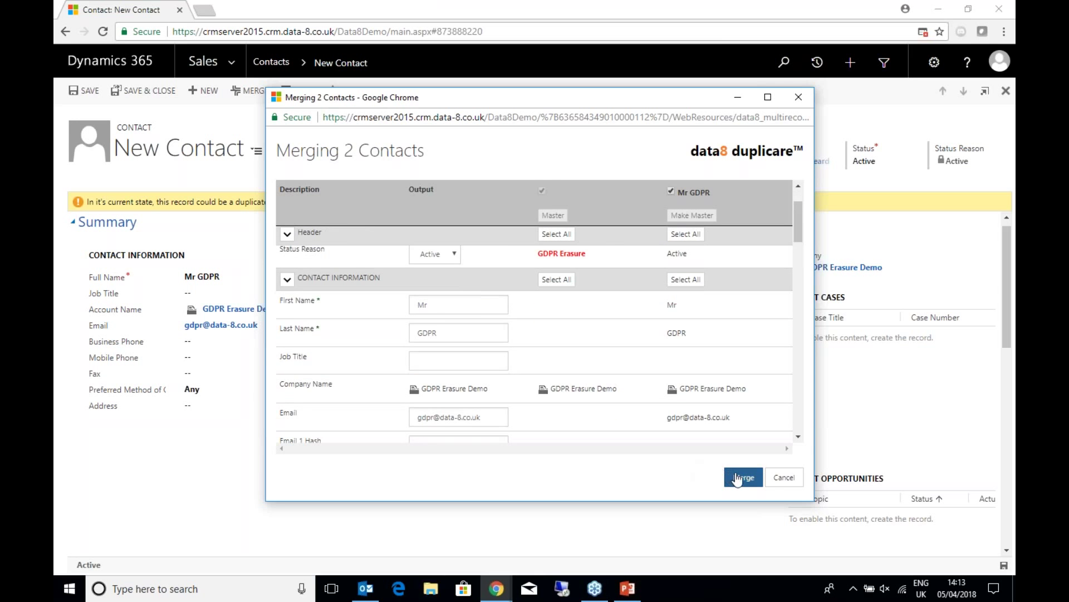
{"action": "left_click", "coordinate": [739, 477]}
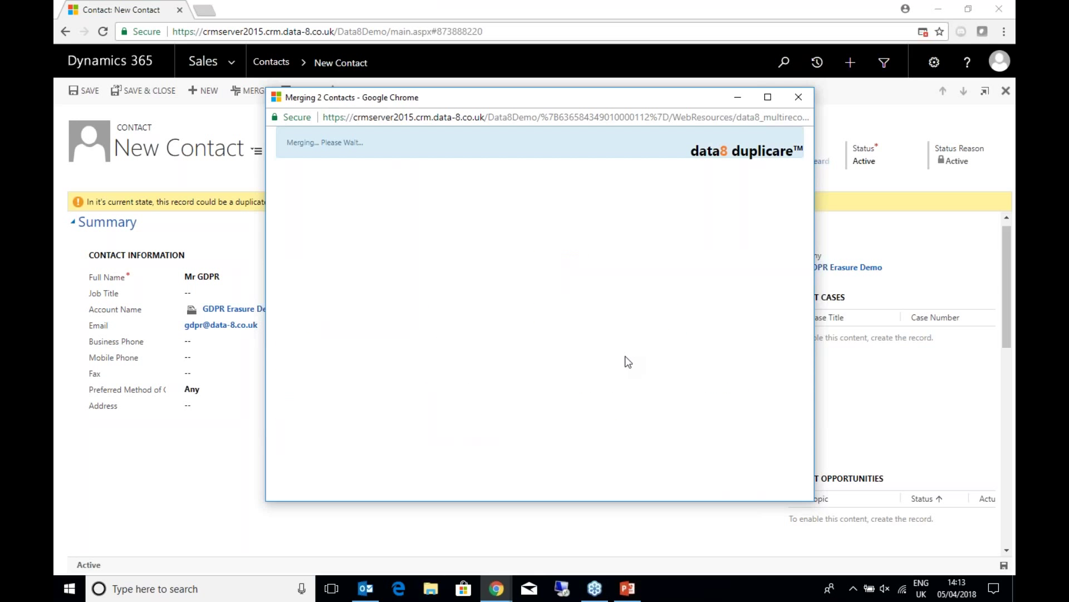
{"action": "key", "text": "Return"}
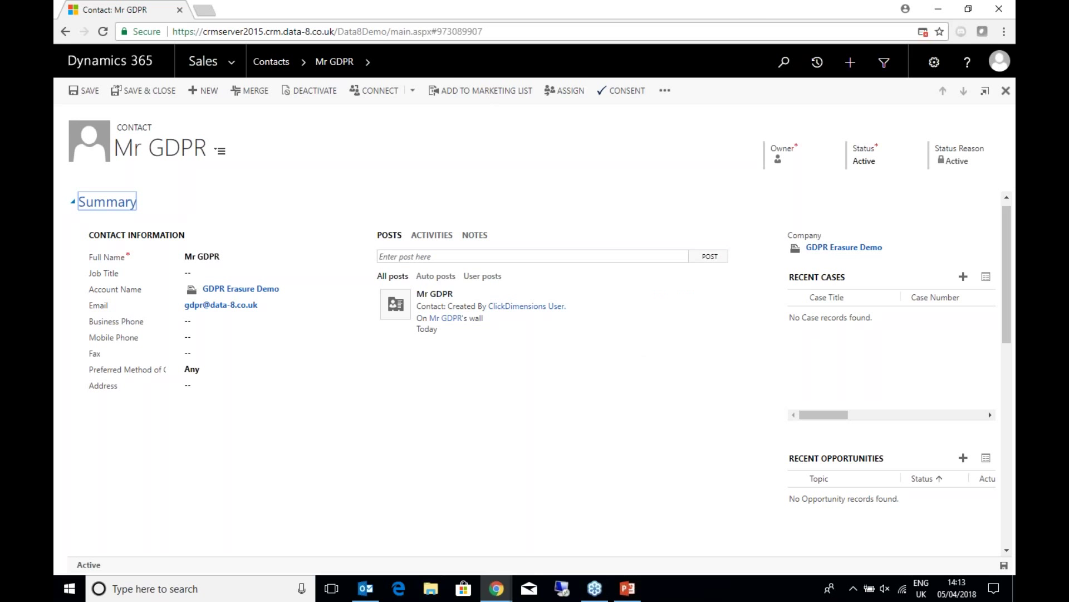
- Open the contact entry in Settings > GDPR Erasure Configurations
{"action": "left_click", "coordinate": [243, 62]}
{"action": "left_click", "coordinate": [503, 111]}
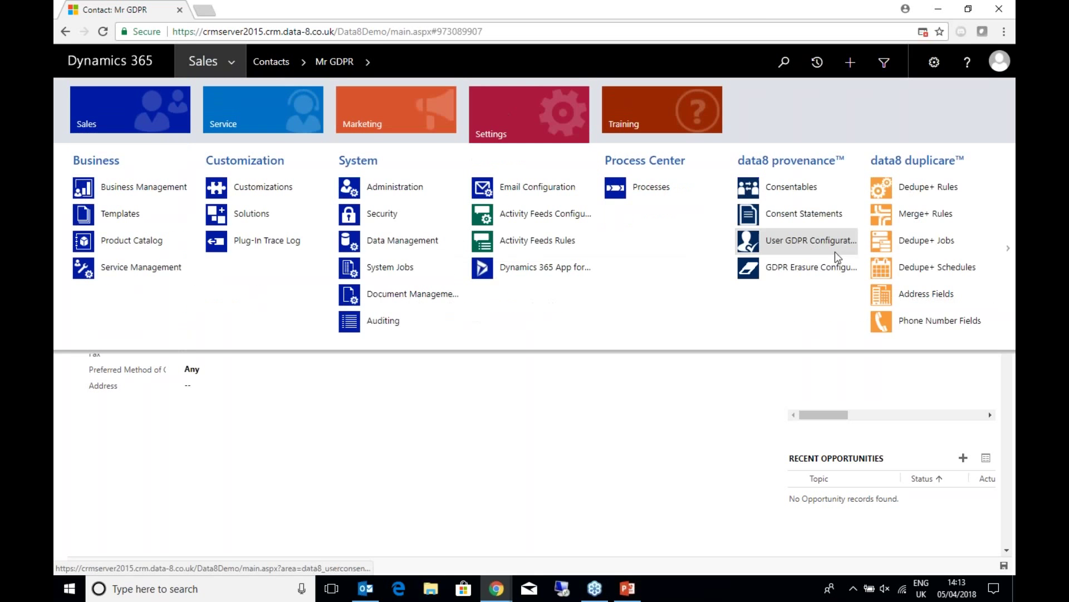
{"action": "left_click", "coordinate": [849, 270]}
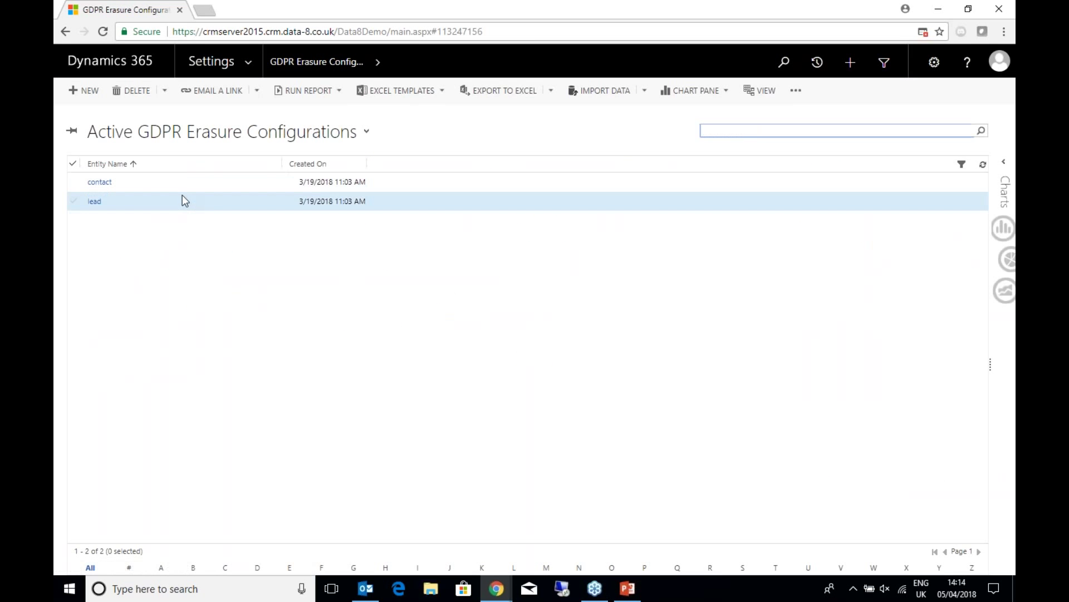
{"action": "left_click", "coordinate": [182, 196]}
{"action": "left_click", "coordinate": [184, 182]}
{"action": "double_click", "coordinate": [184, 183]}
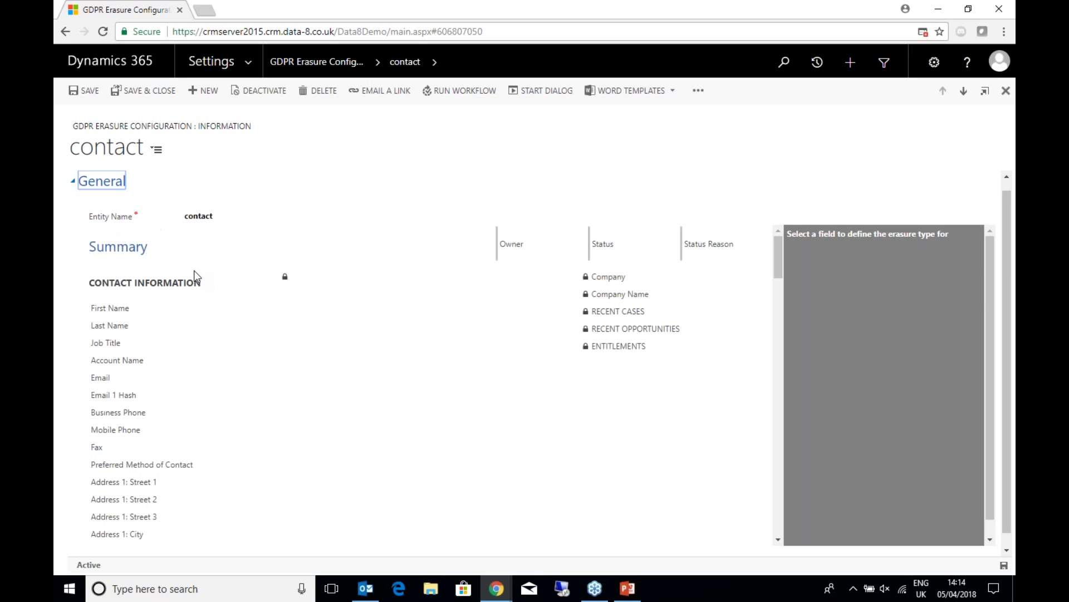
- Review erasure types for First Name, Last Name, Email, phones, Preferred Method of Contact and Street 1
{"action": "left_click", "coordinate": [146, 308]}
{"action": "left_click", "coordinate": [204, 327]}
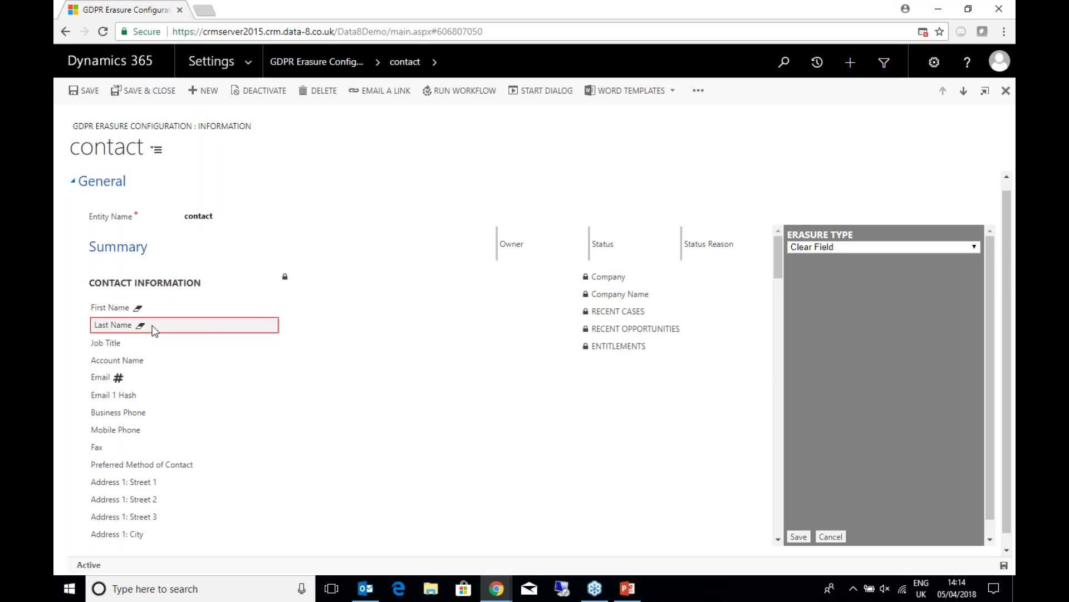
{"action": "left_click", "coordinate": [121, 384]}
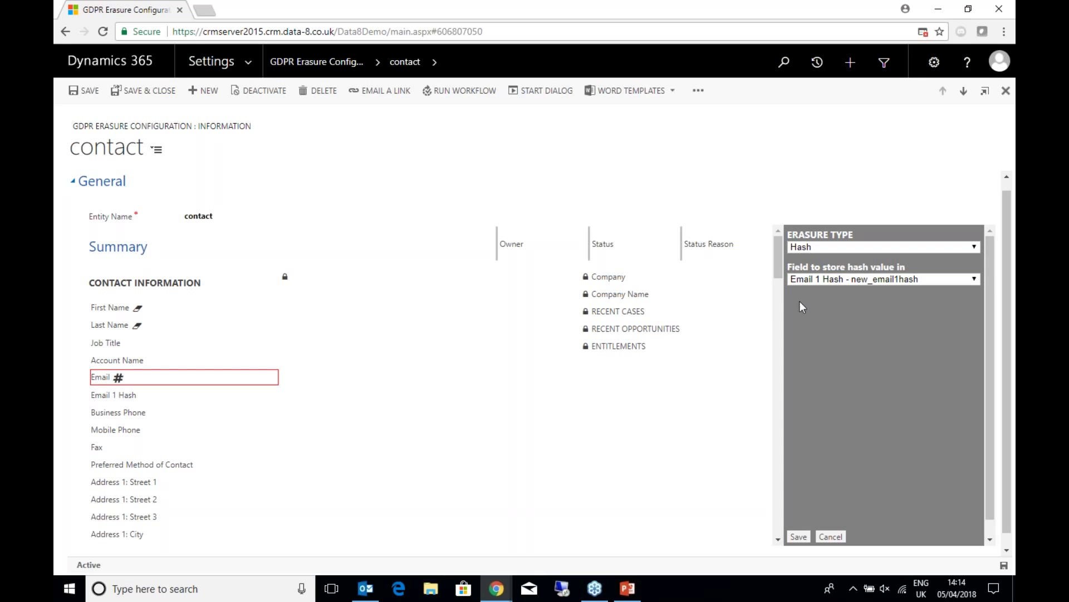
{"action": "scroll", "coordinate": [175, 366], "scroll_direction": "down", "scroll_amount": 1}
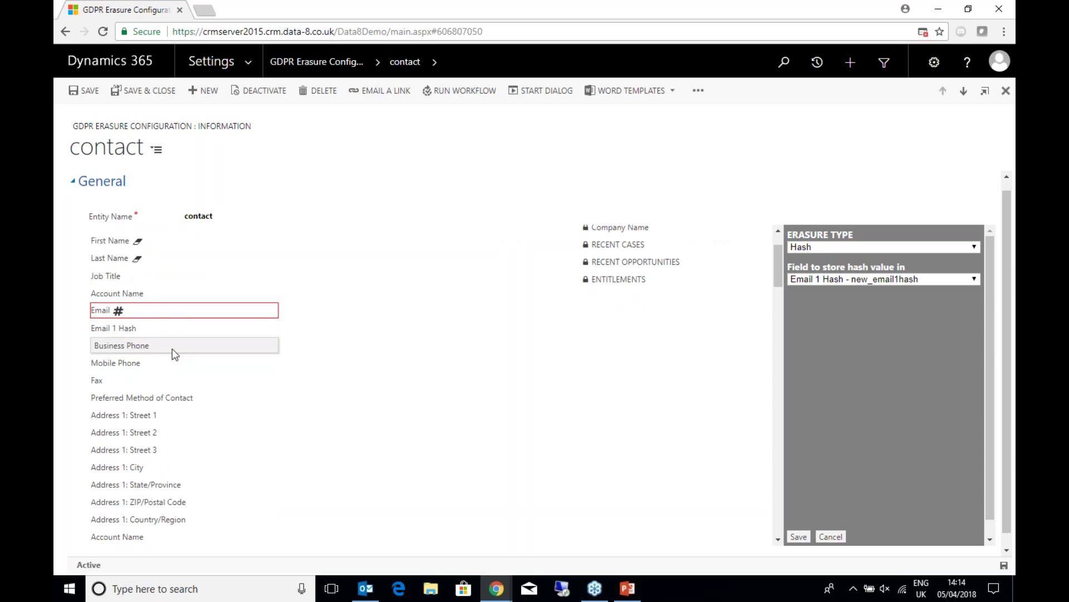
{"action": "left_click", "coordinate": [173, 351]}
{"action": "left_click", "coordinate": [171, 363]}
{"action": "left_click", "coordinate": [170, 397]}
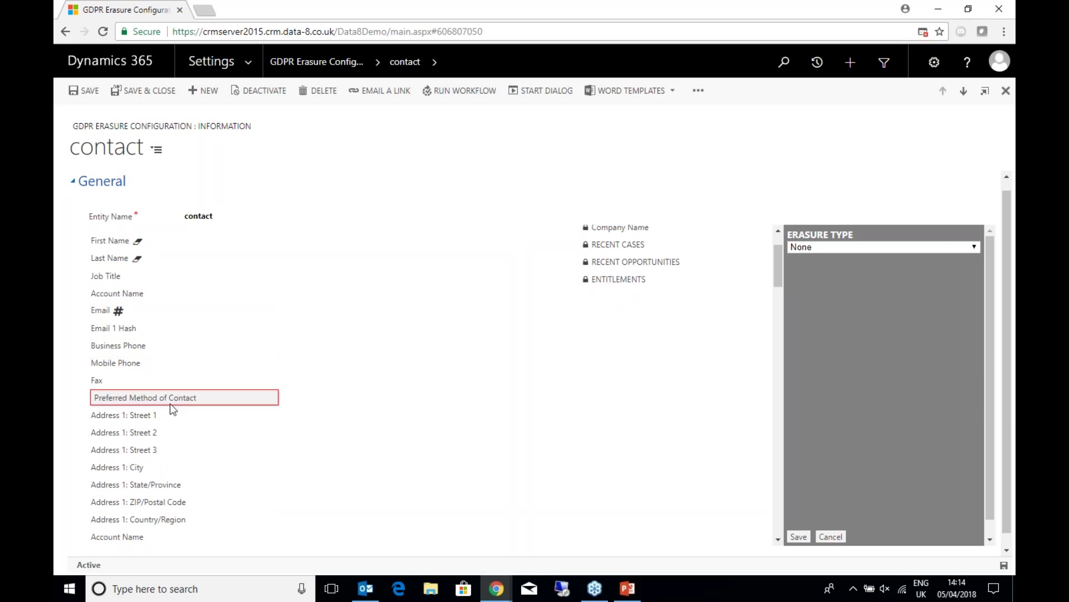
{"action": "left_click", "coordinate": [171, 415]}
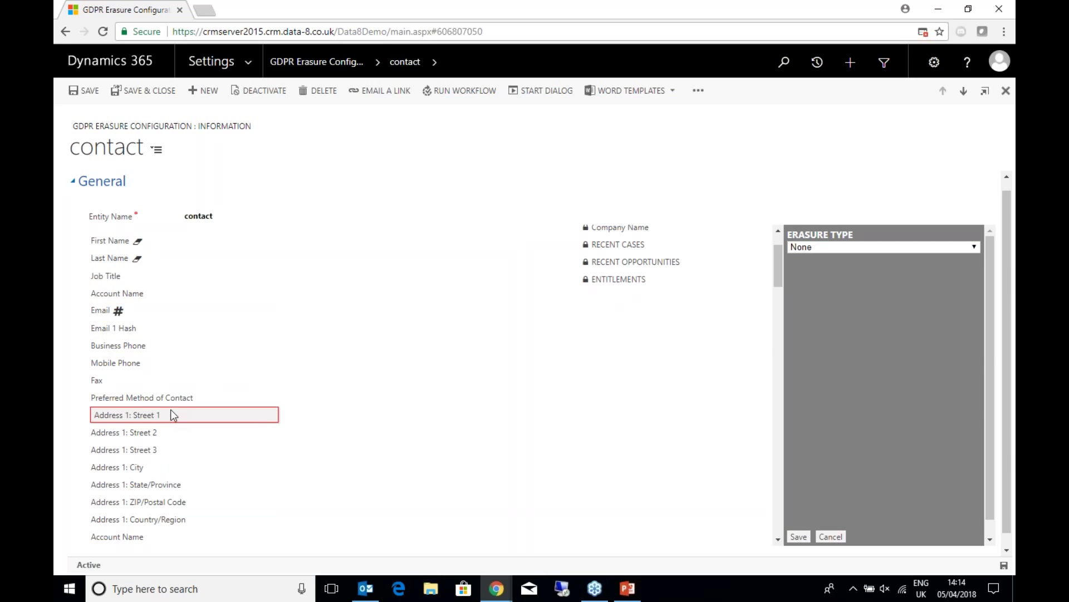
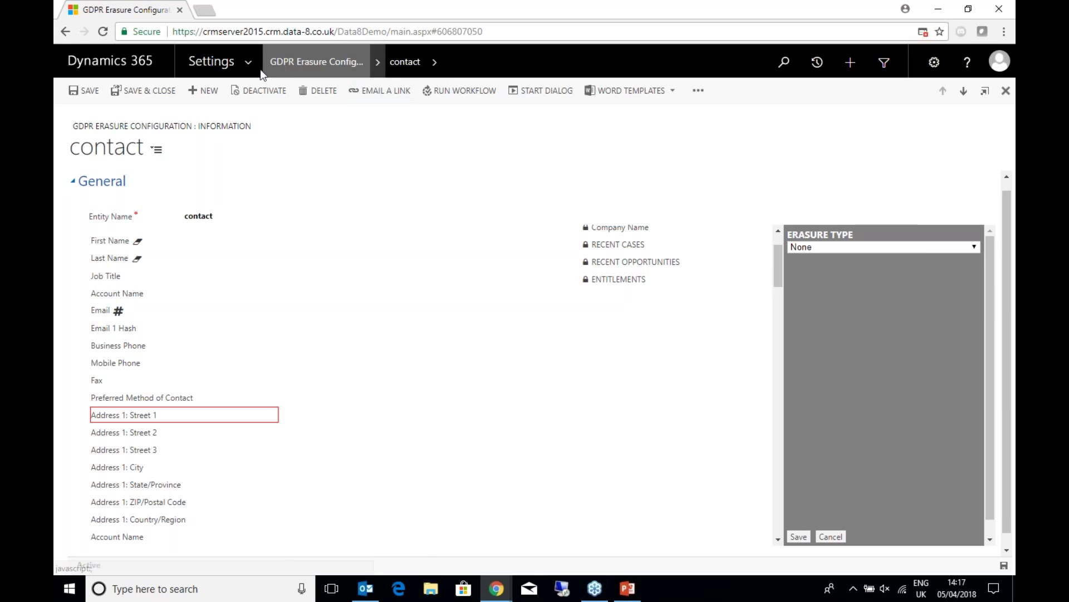
- Switch the Dynamics 365 navigation from Settings to the Sales area
{"action": "left_click", "coordinate": [219, 61]}
{"action": "left_click", "coordinate": [134, 110]}
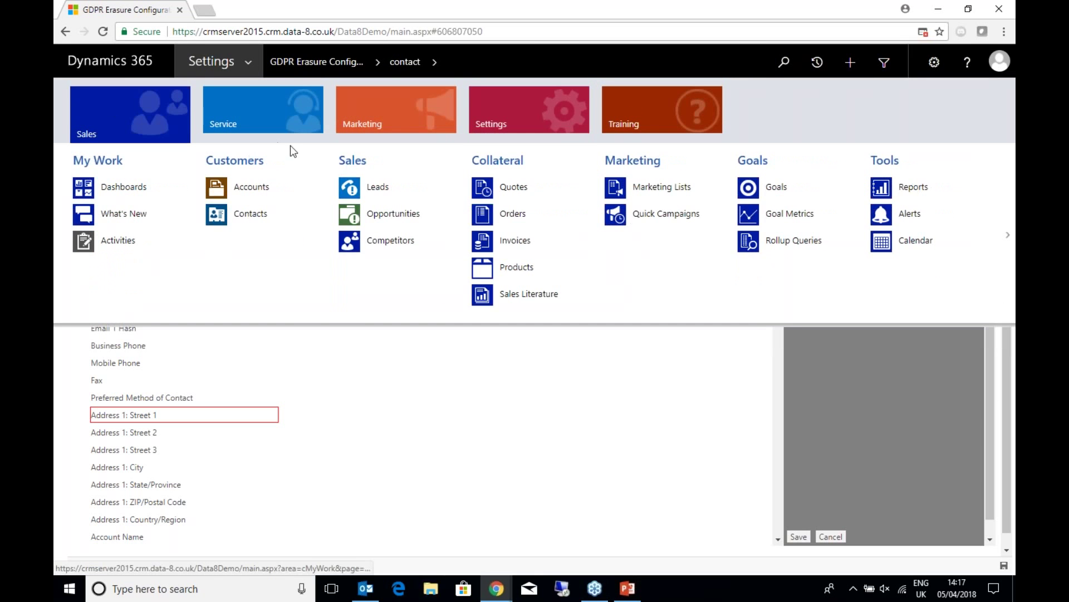
- Open the Mr GDPR Given lead (Duplicate Lead Sample 16) from the Open Leads grid
{"action": "left_click", "coordinate": [384, 189]}
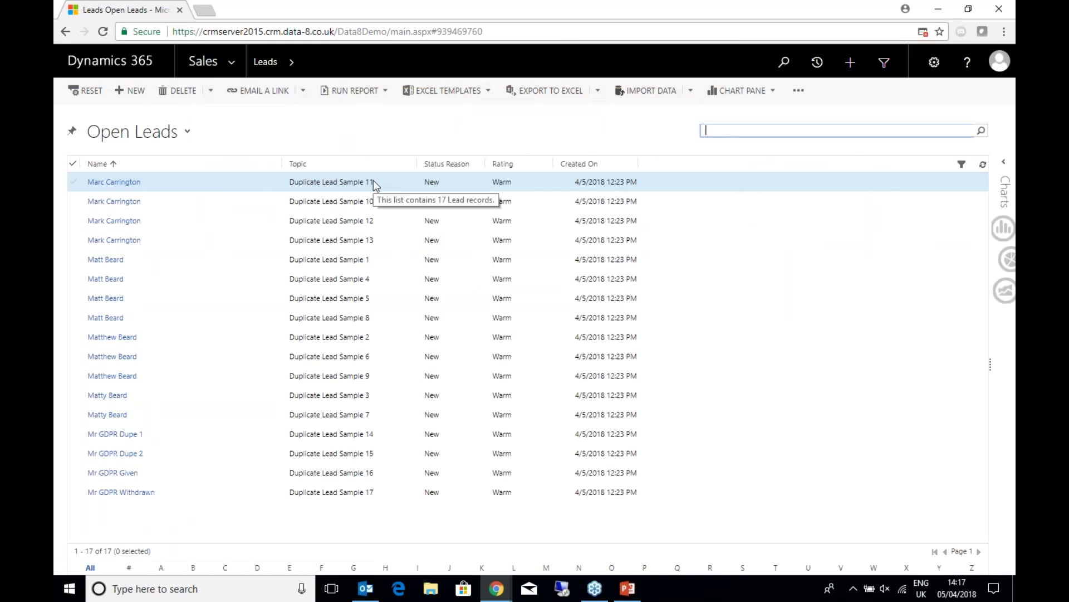
{"action": "double_click", "coordinate": [210, 472]}
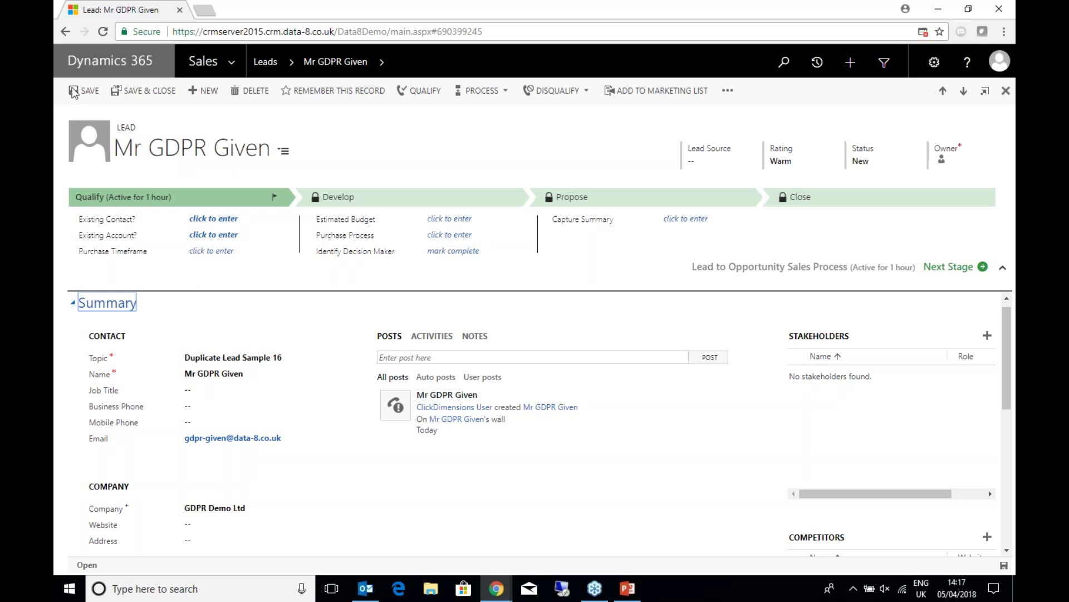
{"action": "left_click", "coordinate": [728, 91]}
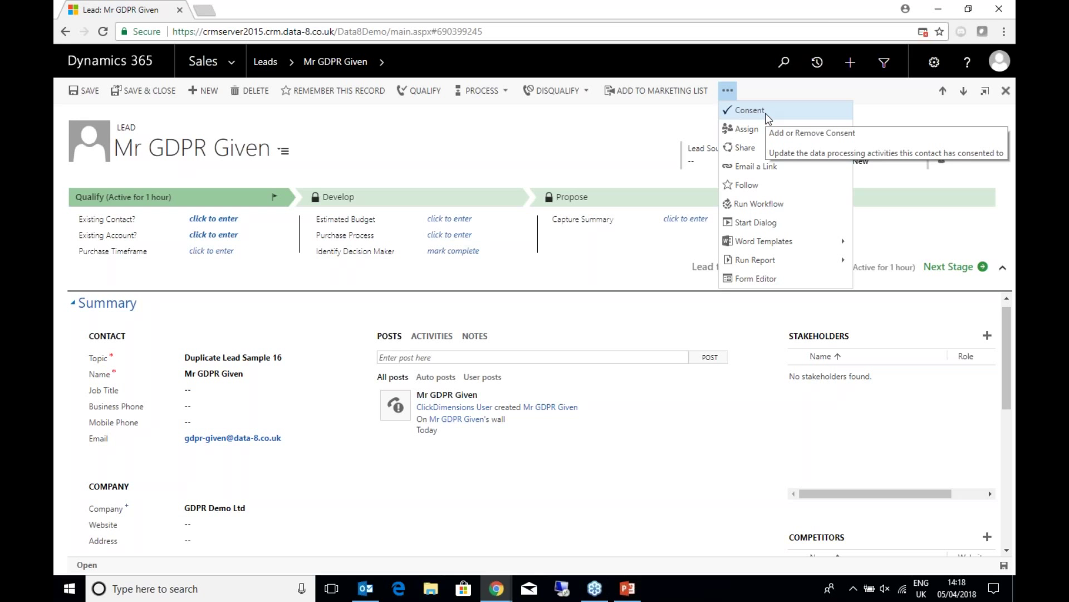
- Start a new consent for the lead, keeping the direction Consent Given
{"action": "left_click", "coordinate": [765, 113]}
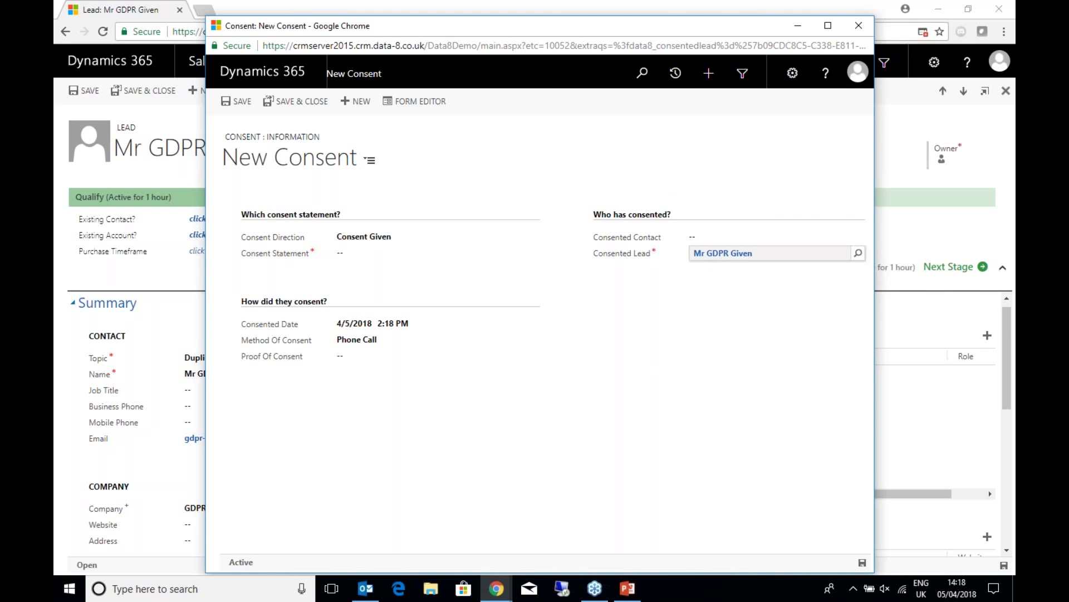
{"action": "left_click", "coordinate": [423, 240]}
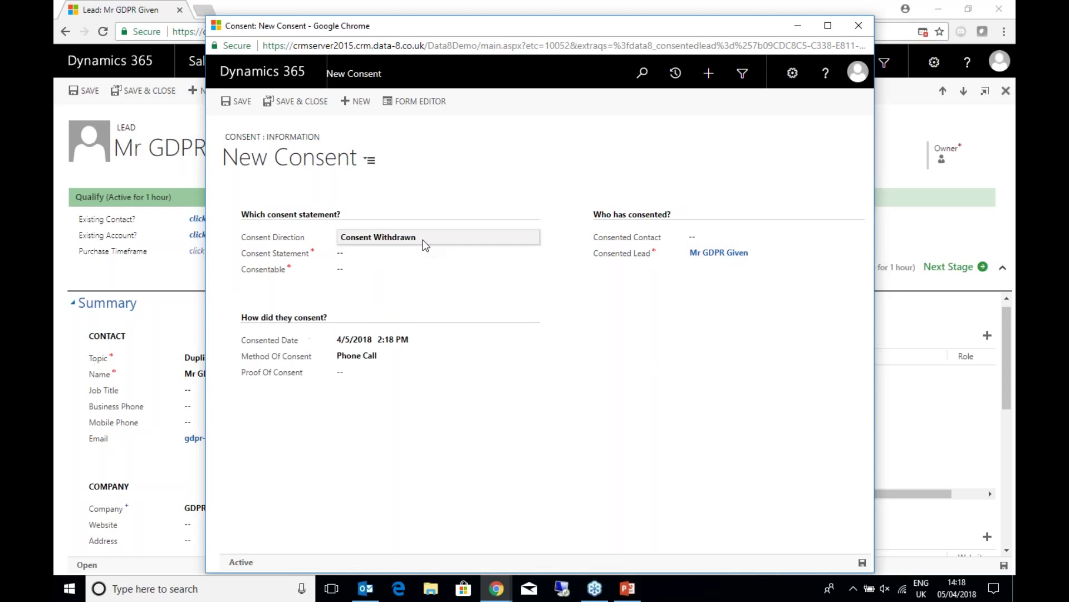
{"action": "left_click", "coordinate": [423, 239]}
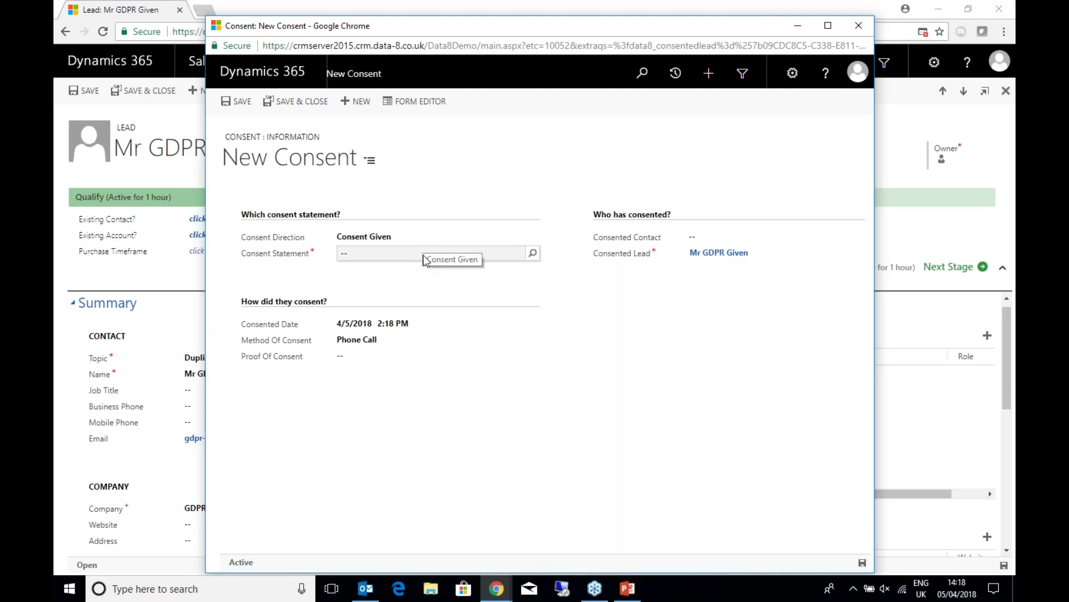
{"action": "left_click", "coordinate": [423, 255]}
{"action": "left_click", "coordinate": [533, 253]}
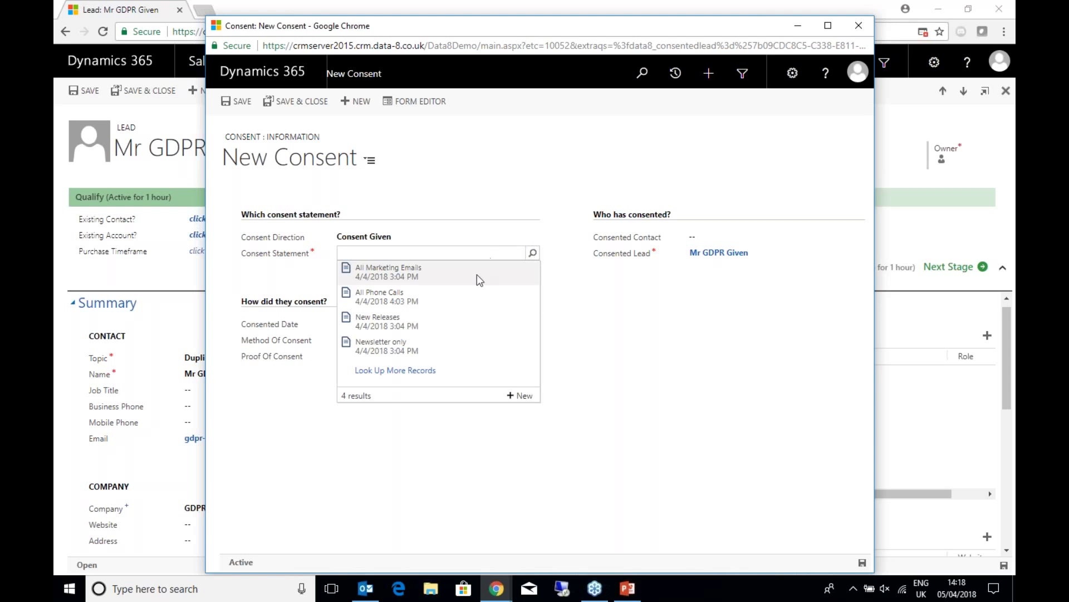
- Select the Newsletter only statement and check its linked Monthly Newsletter consentable
{"action": "left_click", "coordinate": [418, 343]}
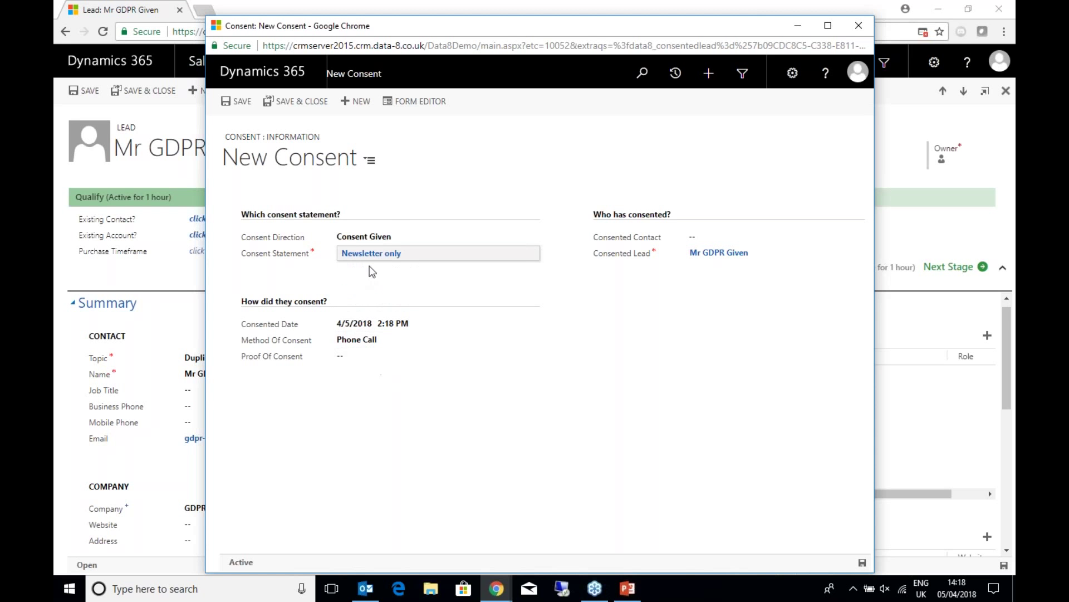
{"action": "left_click", "coordinate": [570, 127]}
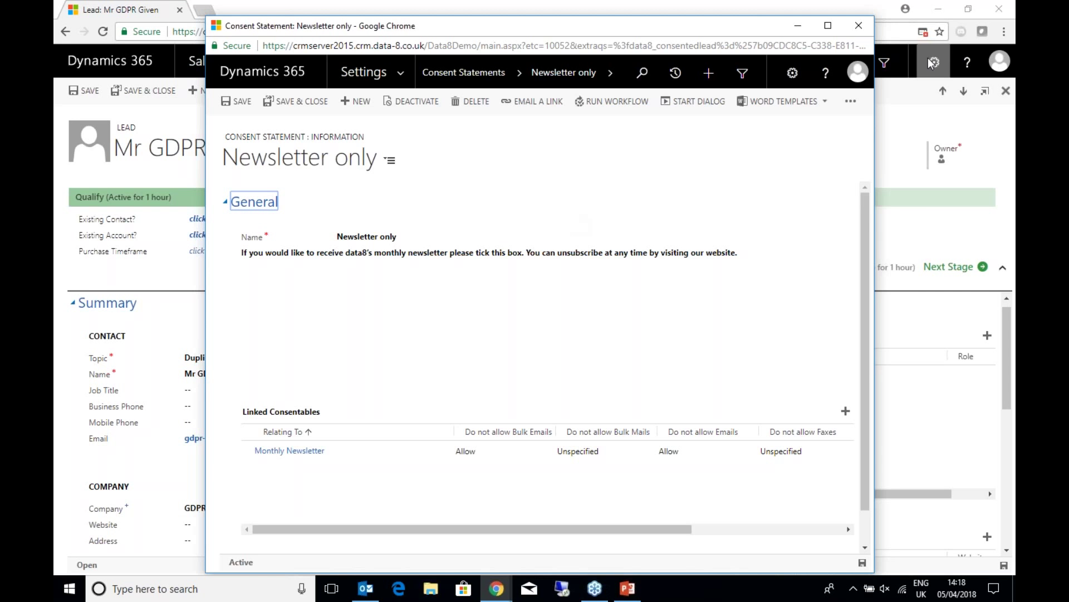
{"action": "left_click", "coordinate": [858, 26]}
- Restart the lead's consent with the Newsletter only consent statement
{"action": "left_click", "coordinate": [728, 90]}
{"action": "left_click", "coordinate": [731, 109]}
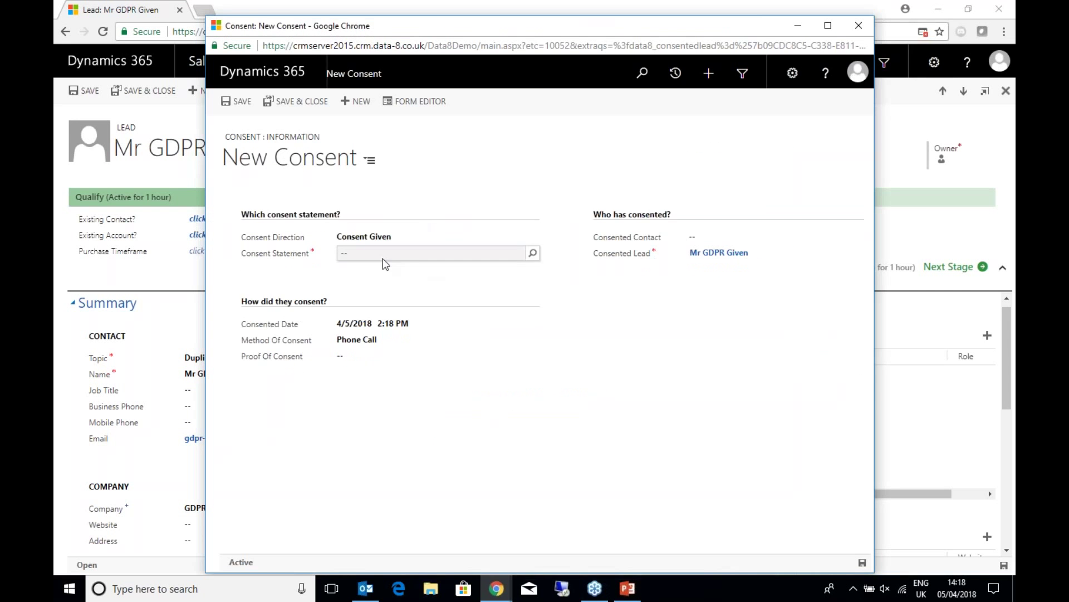
{"action": "left_click", "coordinate": [501, 253]}
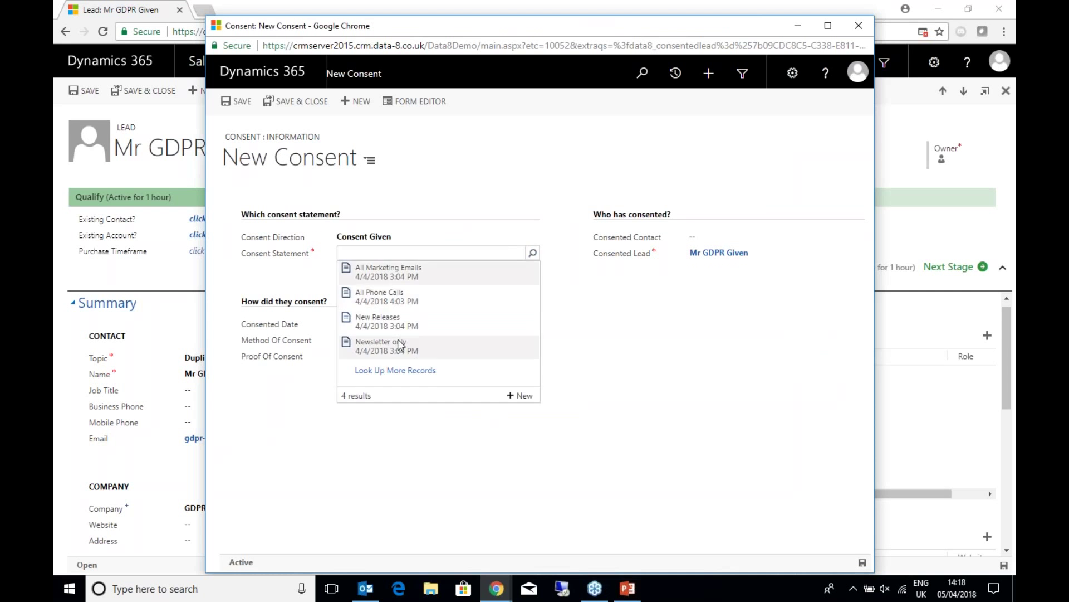
{"action": "left_click", "coordinate": [500, 341]}
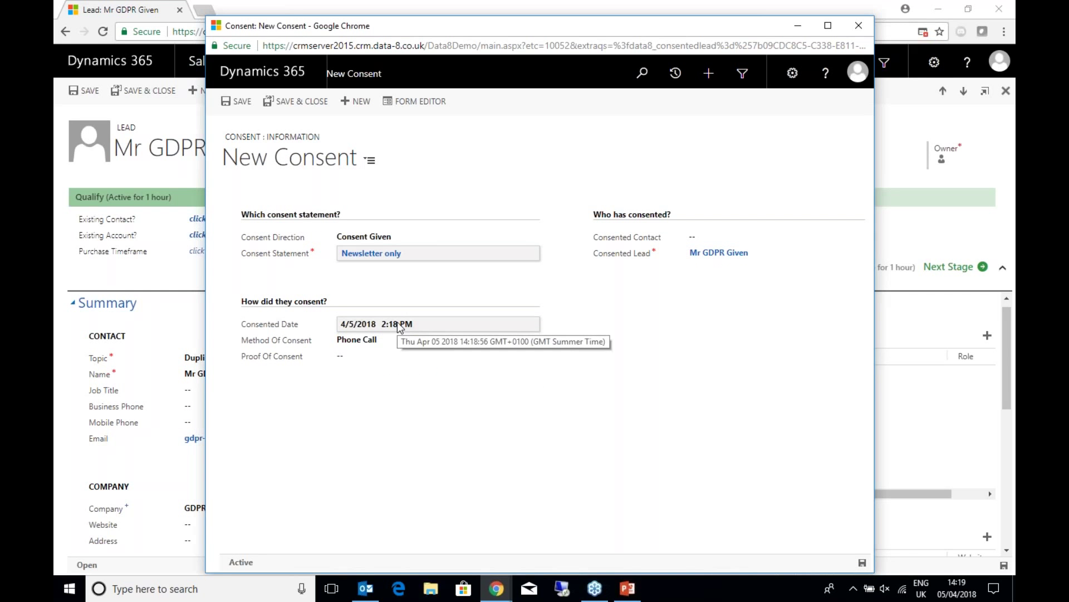
- Set Method Of Consent to Other, described as 'Verbal', leaving proof of consent empty
{"action": "left_click", "coordinate": [393, 341]}
{"action": "left_click", "coordinate": [362, 370]}
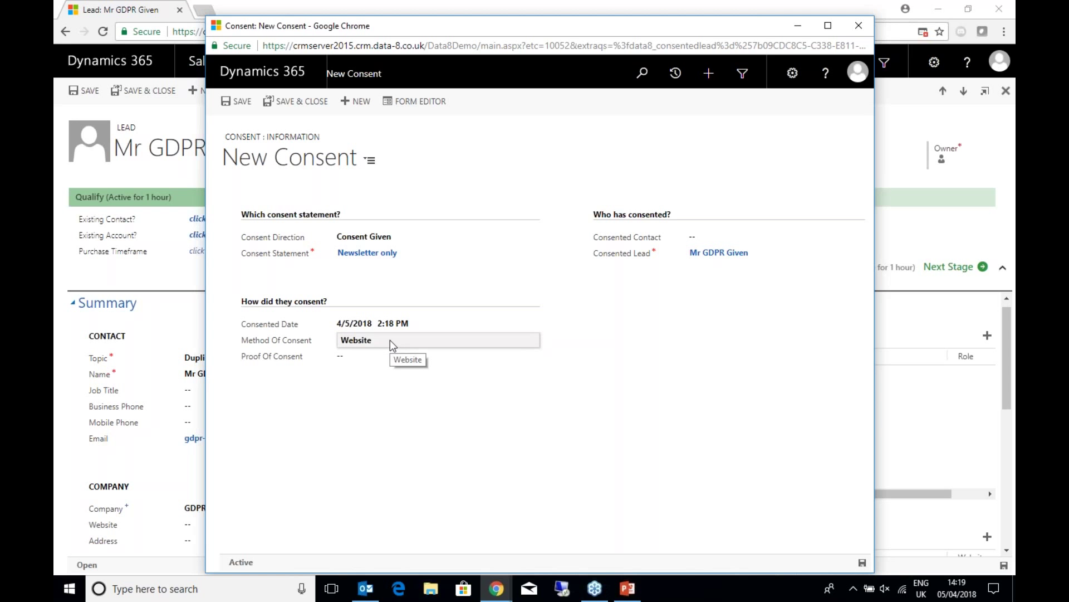
{"action": "left_click", "coordinate": [390, 339]}
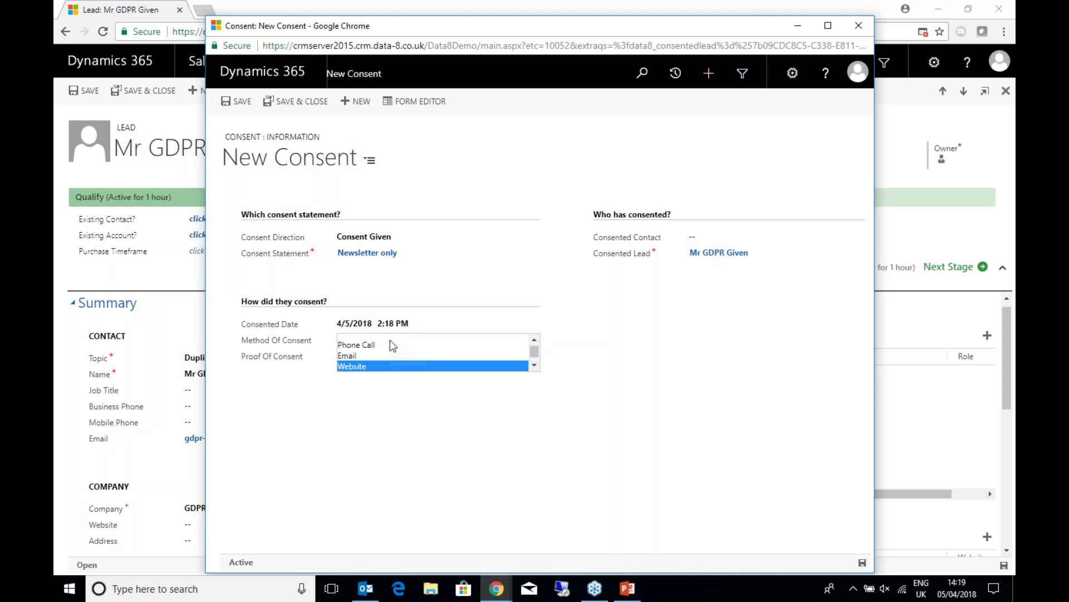
{"action": "left_click", "coordinate": [365, 356]}
{"action": "left_click", "coordinate": [365, 357]}
{"action": "type", "text": "Verbal"}
{"action": "left_click", "coordinate": [354, 374]}
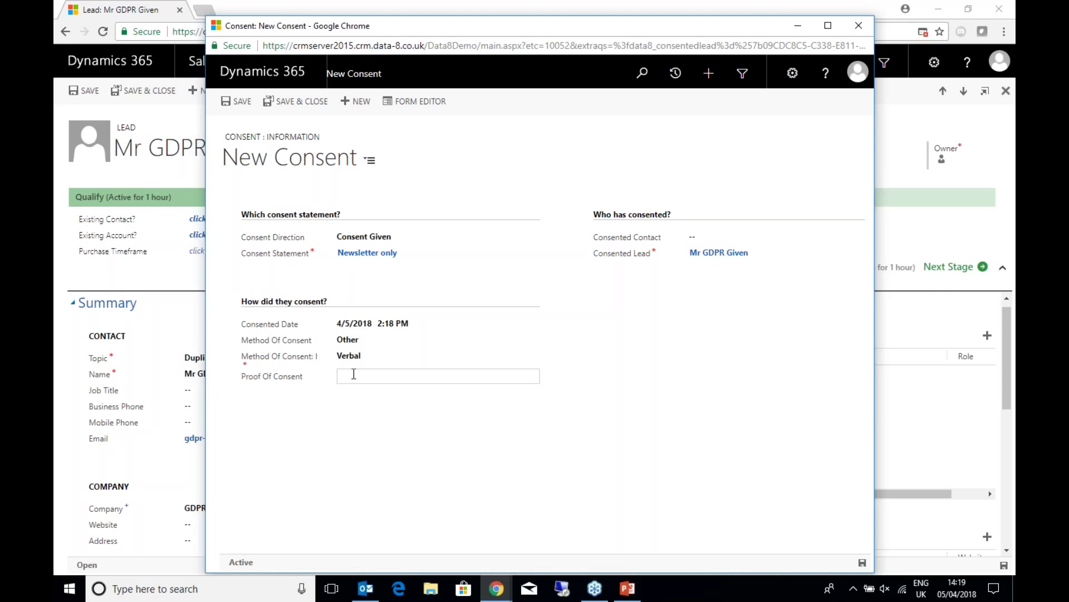
{"action": "left_click", "coordinate": [386, 399]}
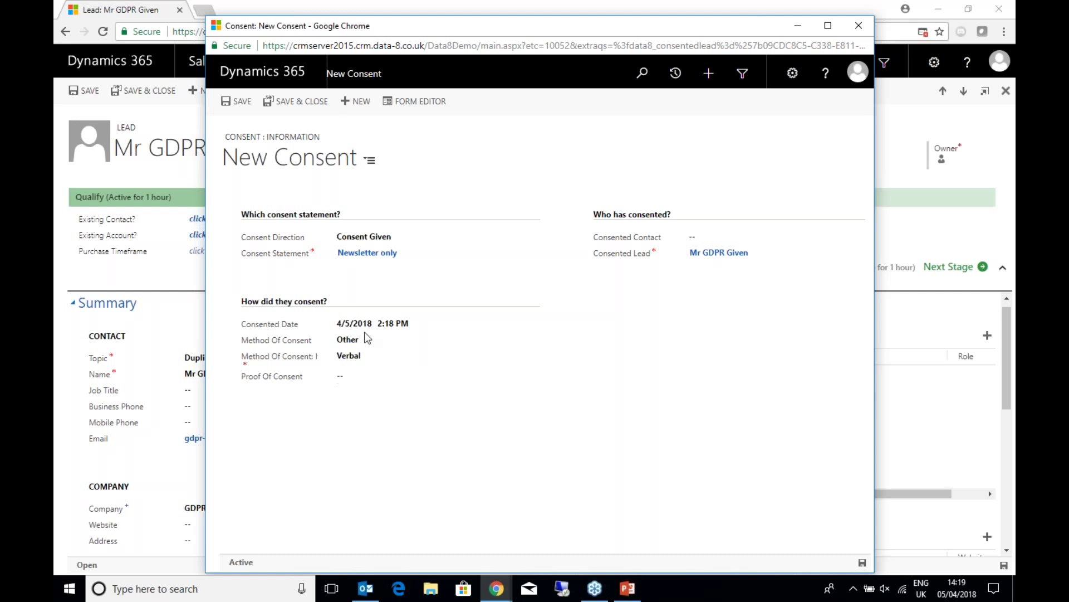
- Save the consent and view the lead's Consents, listing Newsletter only given via Other
{"action": "left_click", "coordinate": [276, 101]}
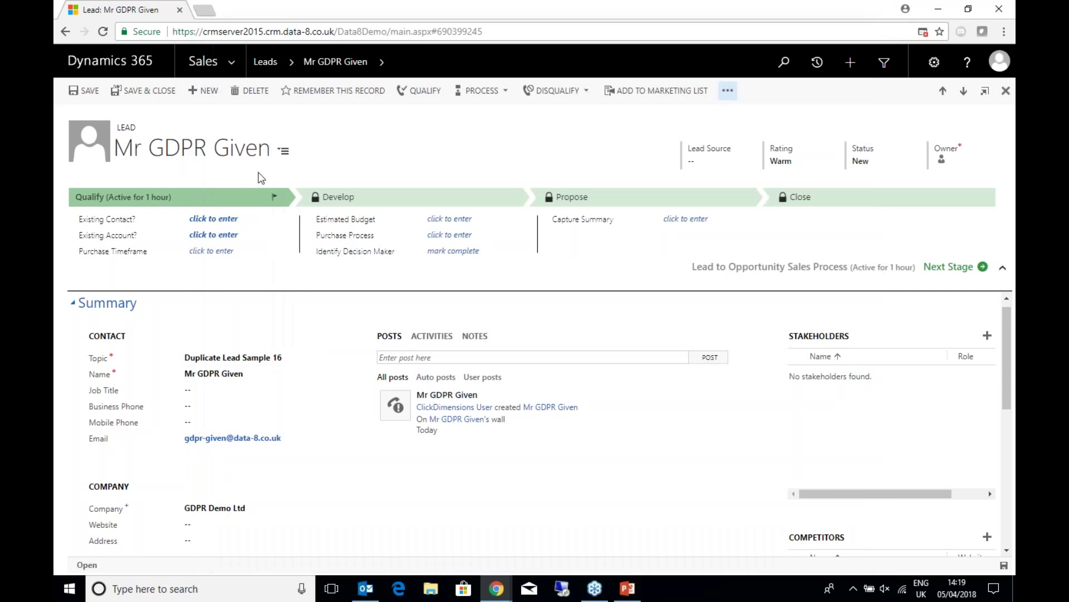
{"action": "scroll", "coordinate": [530, 353], "scroll_direction": "down", "scroll_amount": 10}
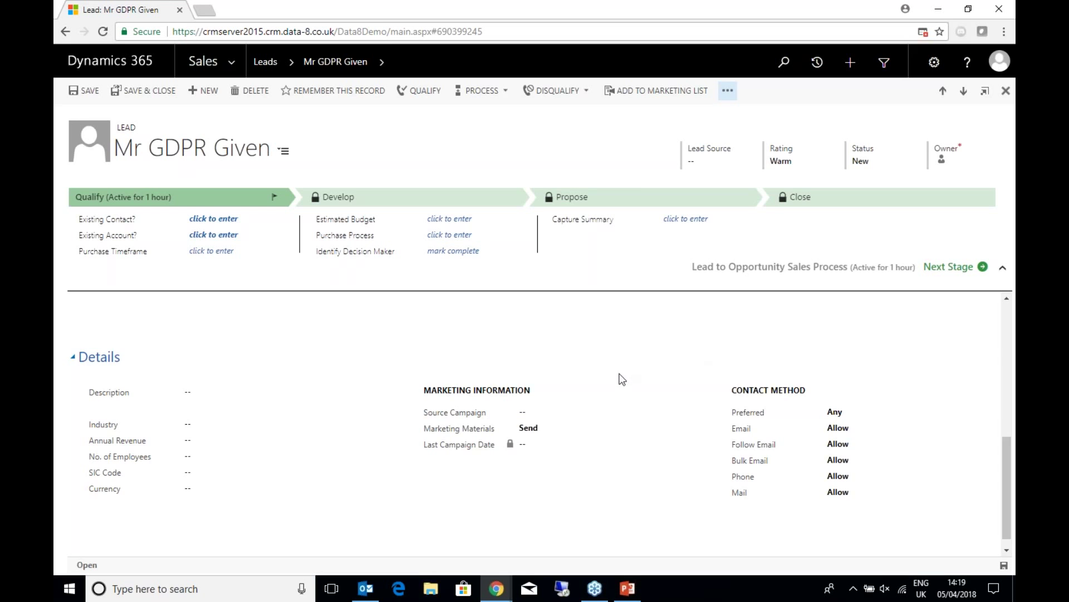
{"action": "scroll", "coordinate": [618, 378], "scroll_direction": "up", "scroll_amount": 10}
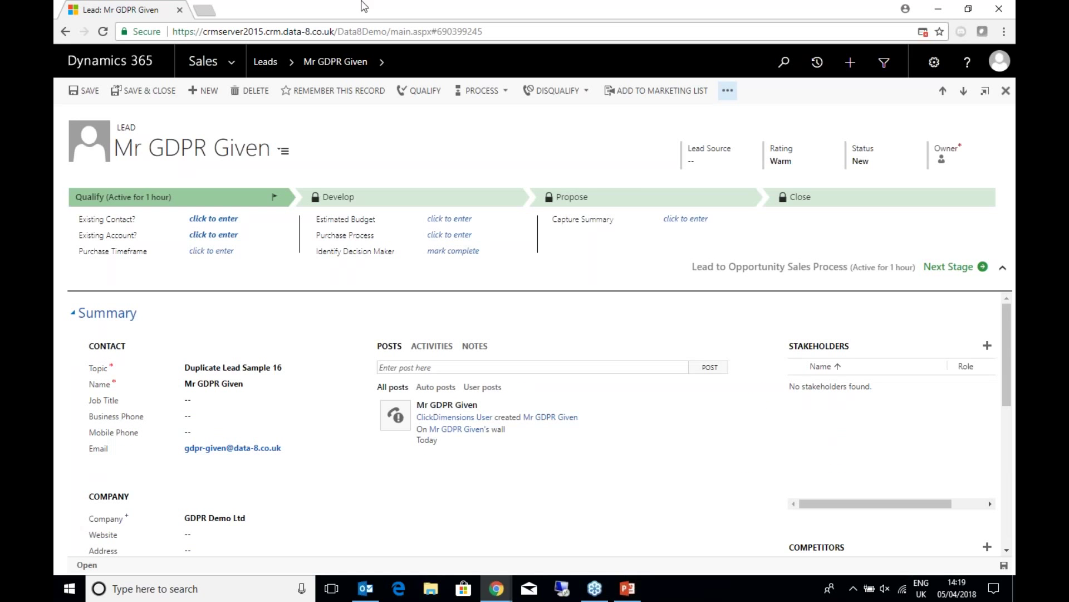
{"action": "left_click", "coordinate": [386, 58]}
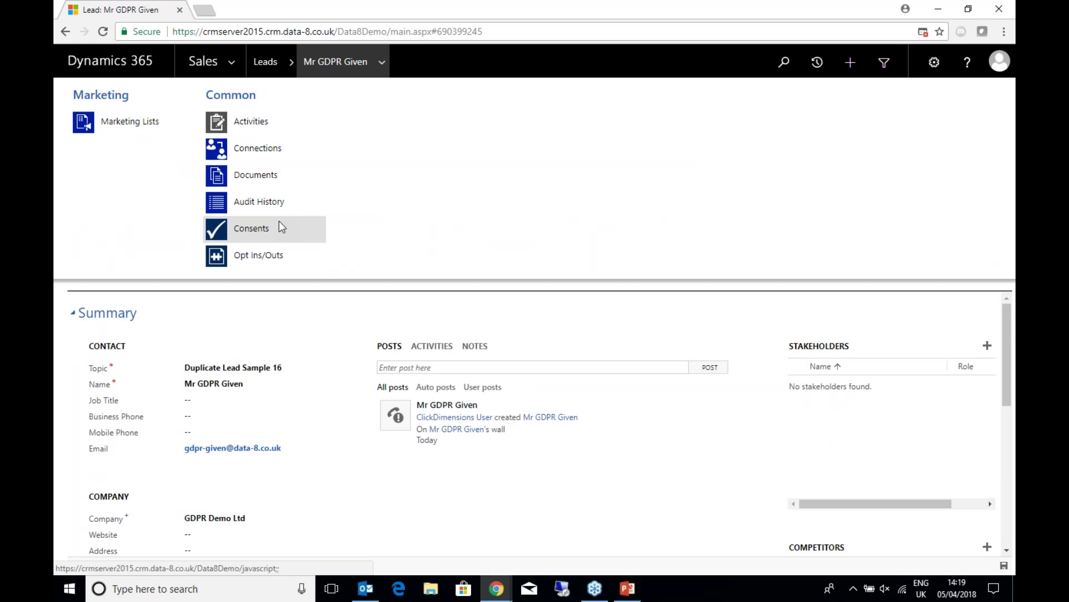
{"action": "left_click", "coordinate": [279, 222]}
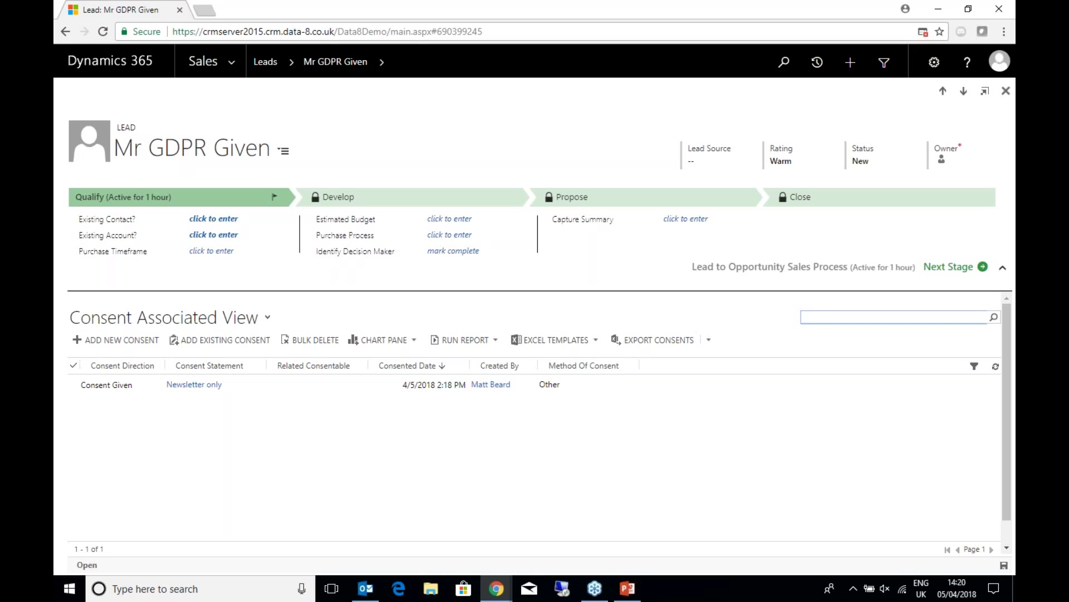
{"action": "left_click", "coordinate": [236, 66]}
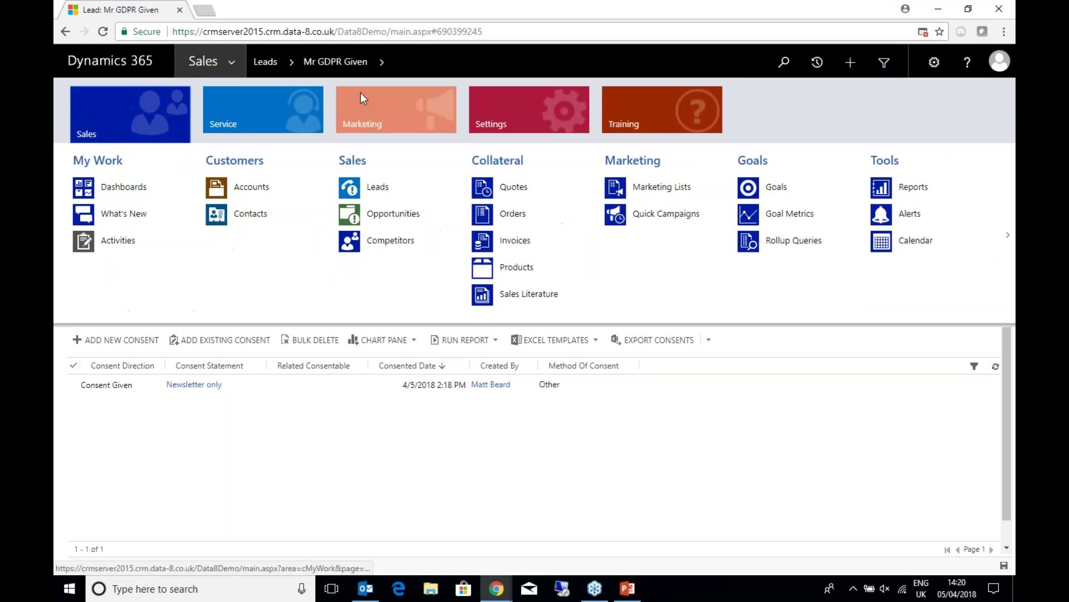
- Go to Marketing > Marketing Lists and open the Monthly Newsletter list
{"action": "left_click", "coordinate": [440, 111]}
{"action": "left_click", "coordinate": [417, 212]}
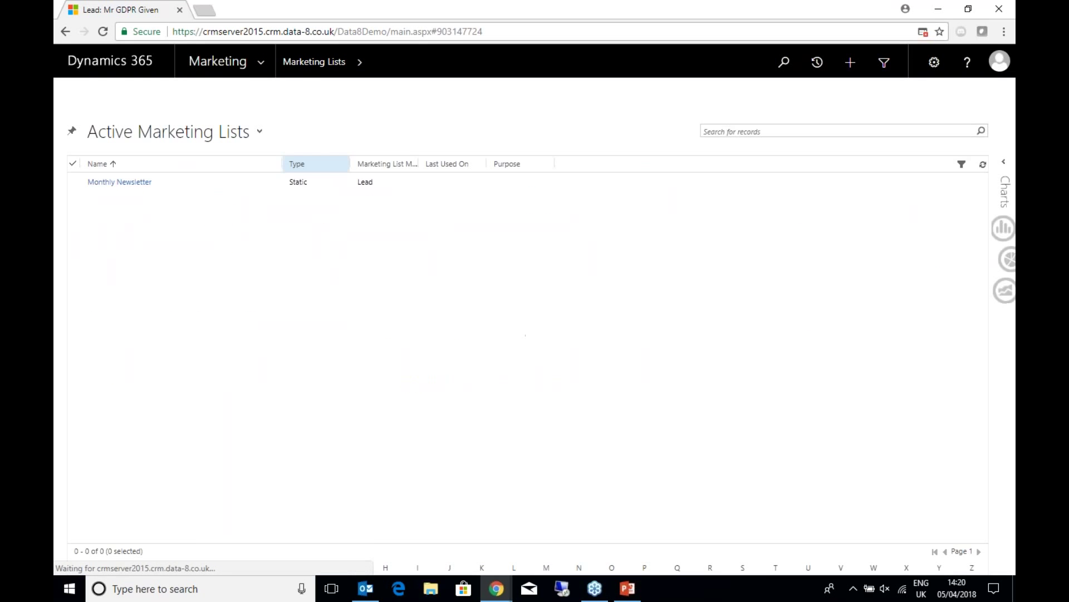
{"action": "left_click", "coordinate": [221, 179]}
{"action": "double_click", "coordinate": [222, 180]}
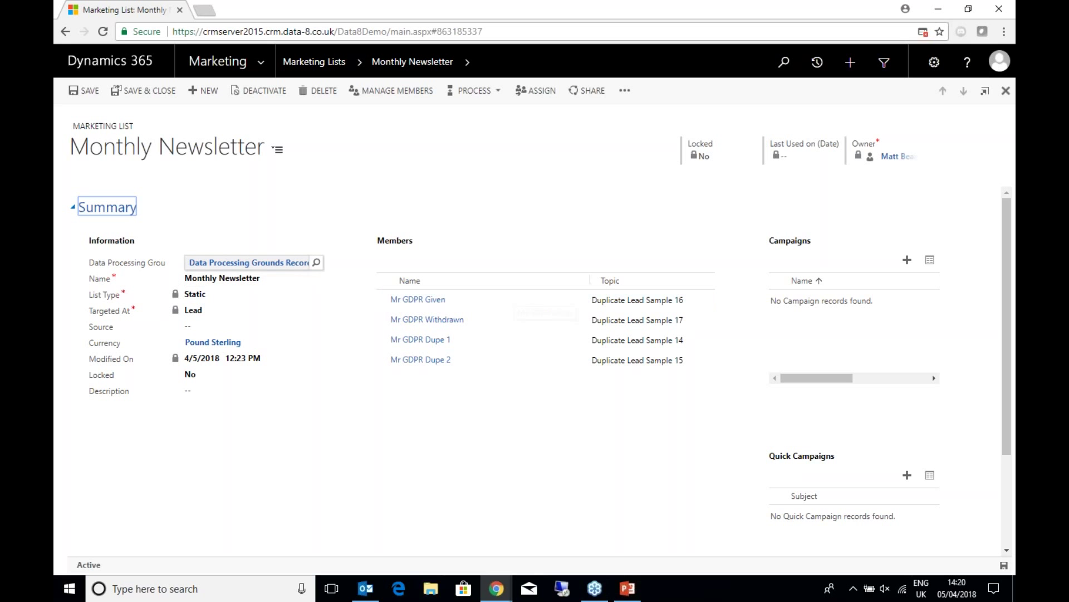
- Open the list's Data Processing Grounds record requiring Monthly Newsletter consent
{"action": "left_click", "coordinate": [244, 263]}
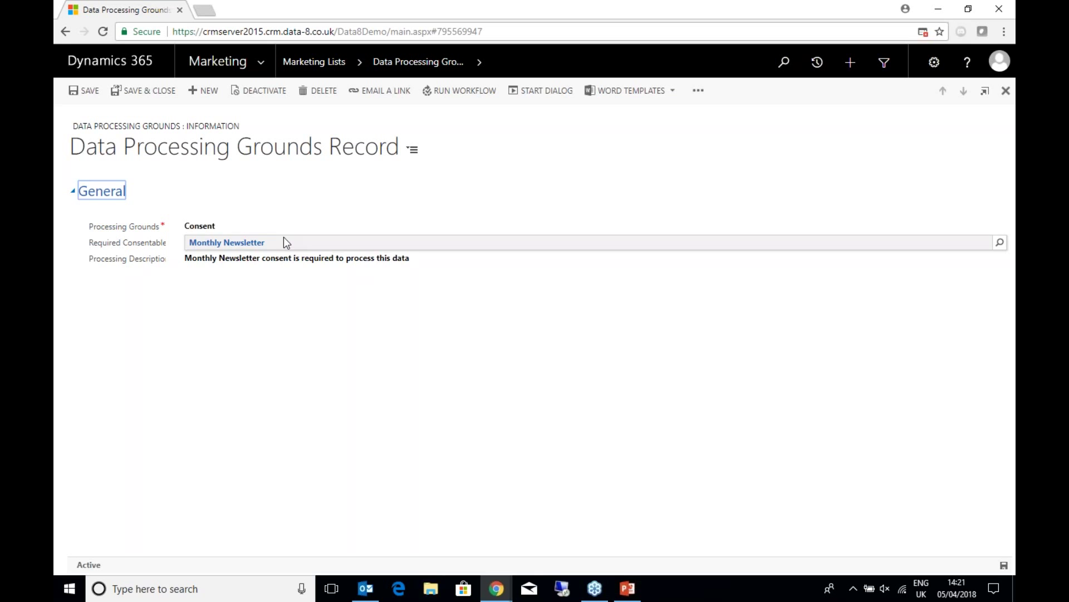
- Leave Processing Grounds set to Consent and return to the Monthly Newsletter list
{"action": "left_click", "coordinate": [250, 230]}
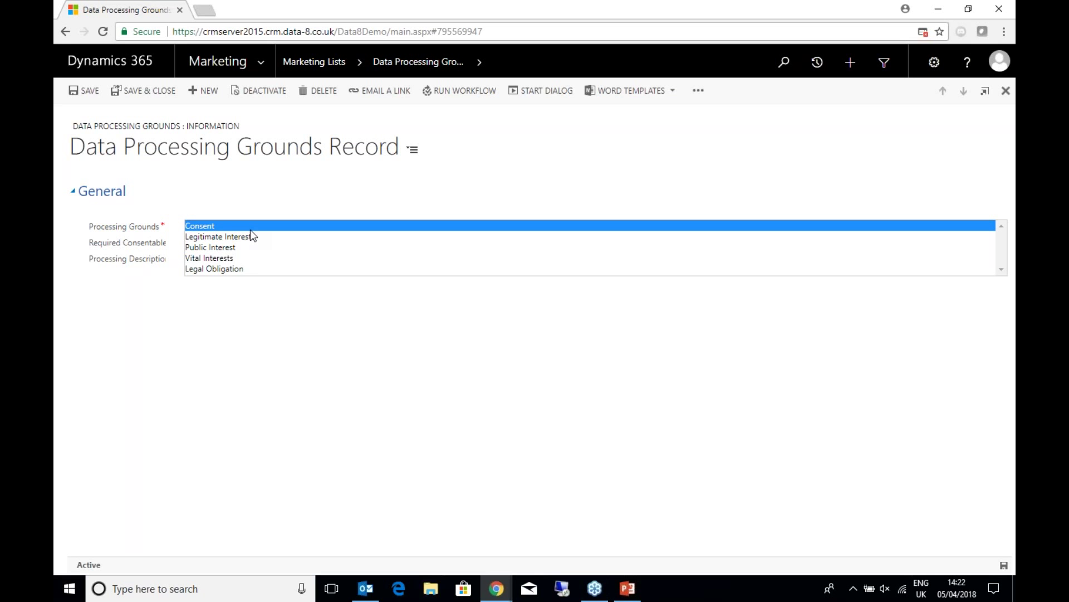
{"action": "left_click", "coordinate": [250, 229]}
{"action": "key", "text": "alt+Left"}
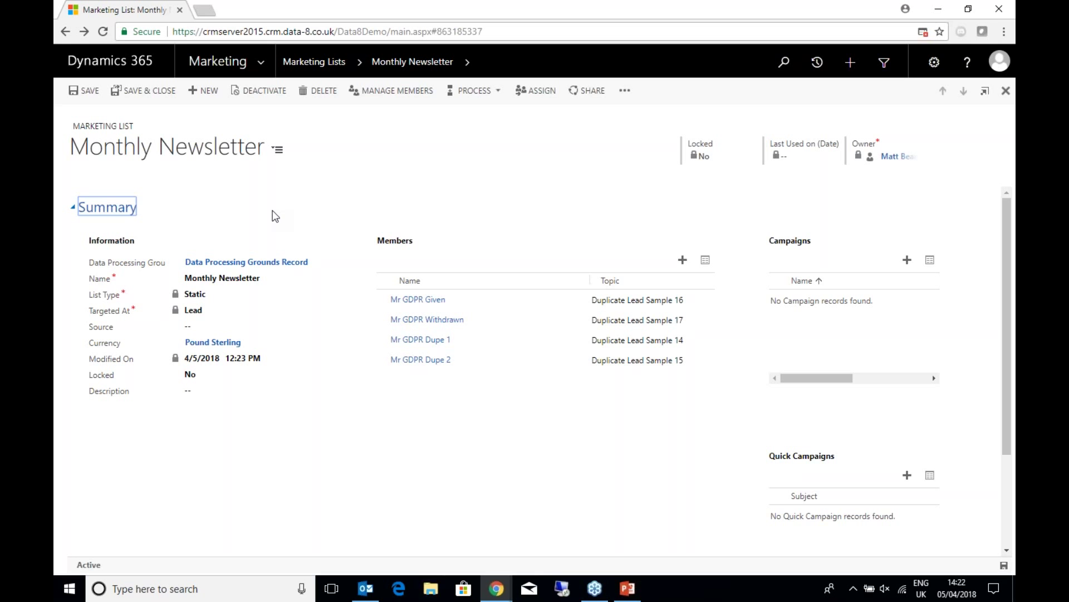
- Switch to the other Dynamics 365 browser window and check the signed-in user and organisation
{"action": "left_click", "coordinate": [497, 591]}
{"action": "left_click", "coordinate": [560, 507]}
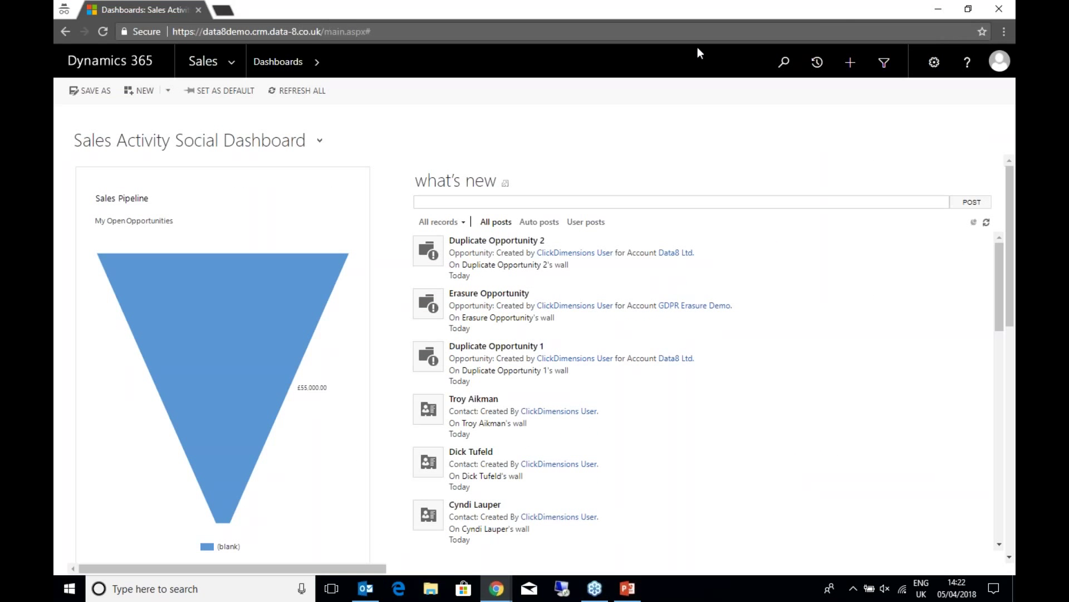
{"action": "left_click", "coordinate": [986, 62]}
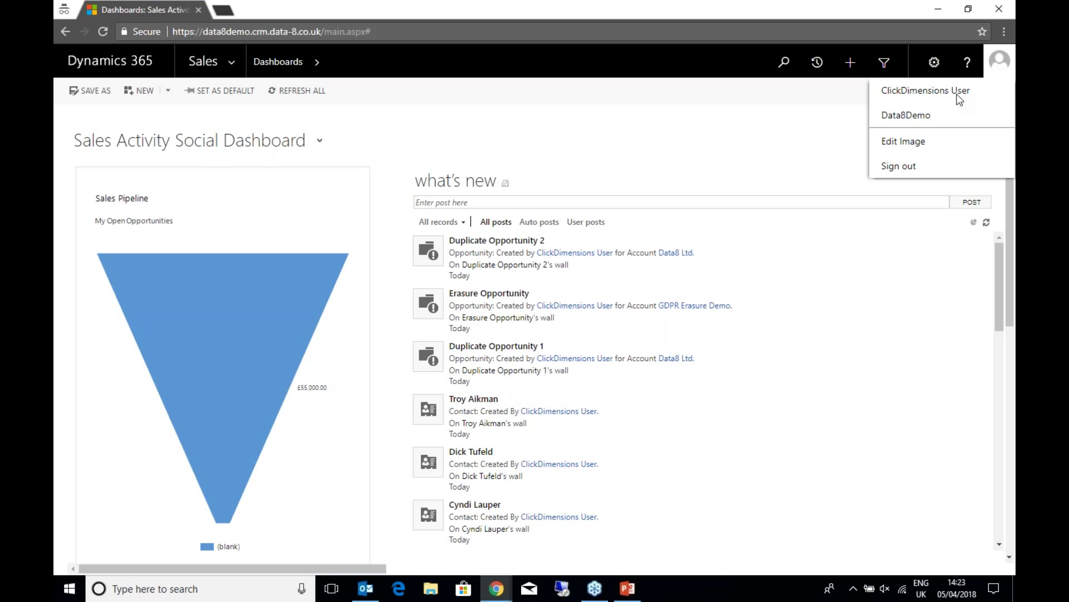
- Open Monthly Newsletter from Active Marketing Lists, now showing two lead members
{"action": "left_click", "coordinate": [231, 61]}
{"action": "left_click", "coordinate": [395, 123]}
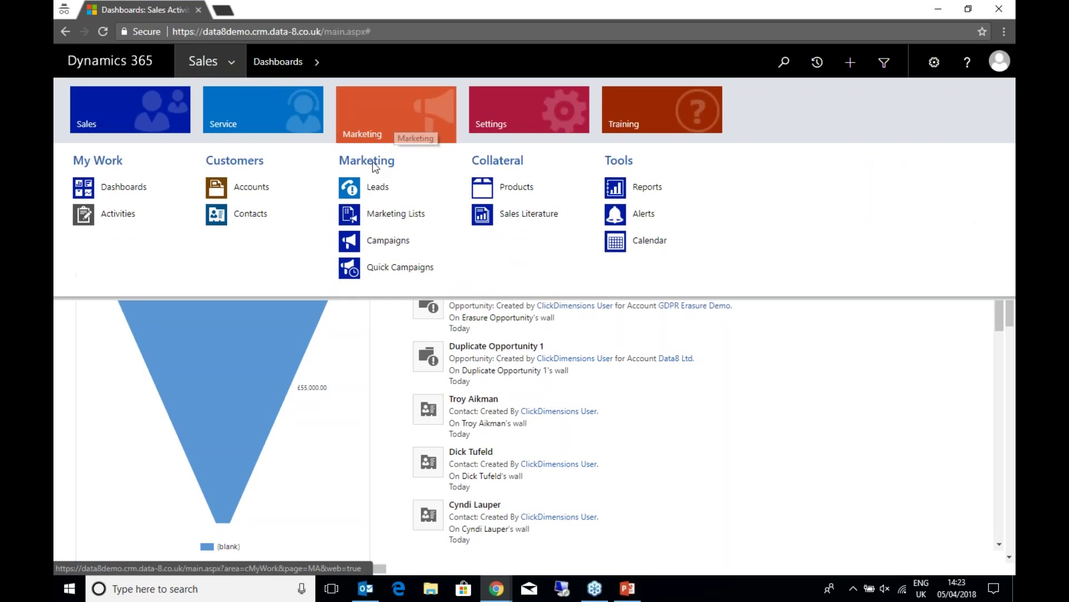
{"action": "left_click", "coordinate": [383, 216]}
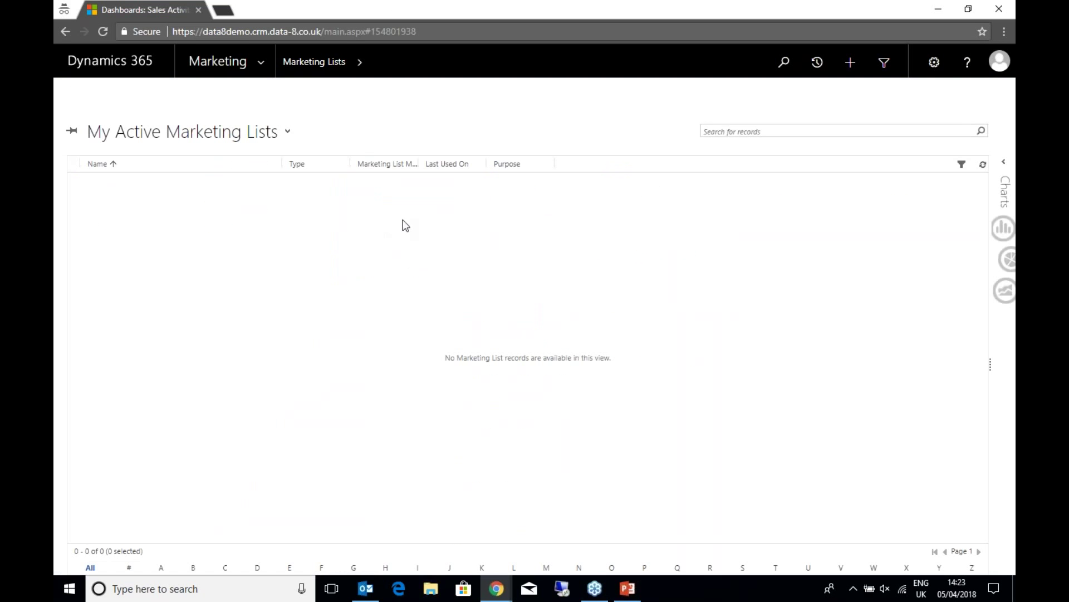
{"action": "left_click", "coordinate": [184, 138]}
{"action": "left_click", "coordinate": [147, 162]}
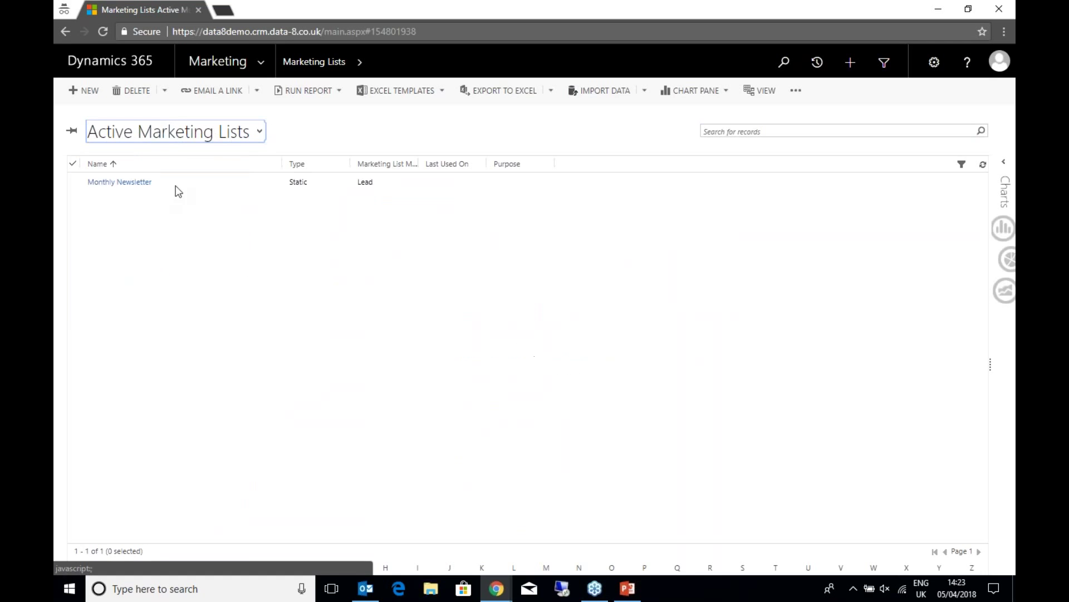
{"action": "left_click", "coordinate": [221, 184]}
{"action": "double_click", "coordinate": [196, 187]}
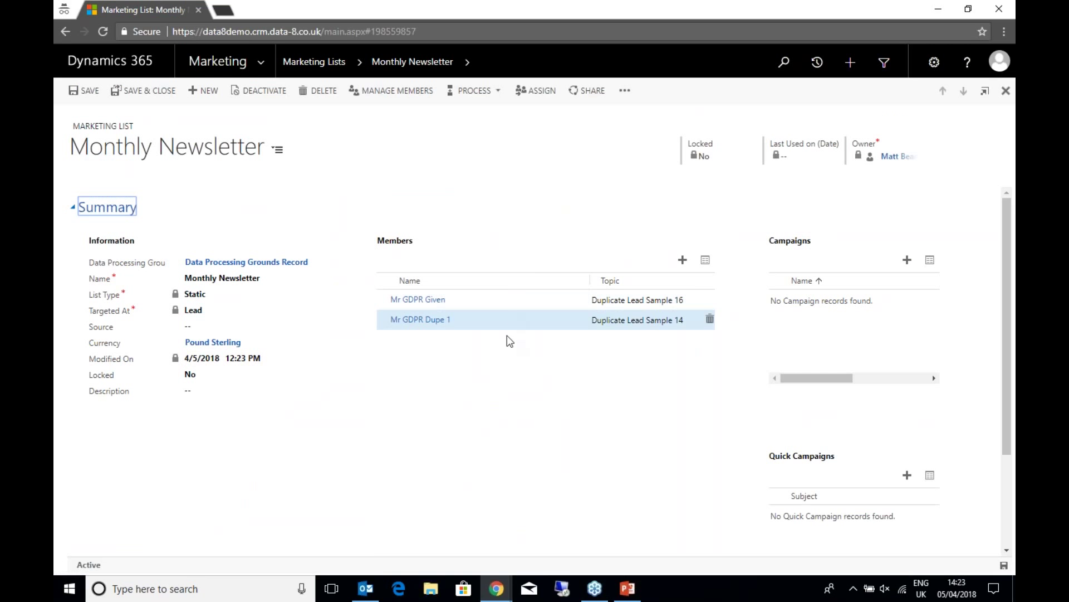
- Switch back and forth between the two-member filtered list and the original four-member list
{"action": "left_click", "coordinate": [496, 589]}
{"action": "left_click", "coordinate": [427, 521]}
{"action": "left_click", "coordinate": [494, 588]}
{"action": "left_click", "coordinate": [579, 530]}
{"action": "mouse_move", "coordinate": [508, 576]}
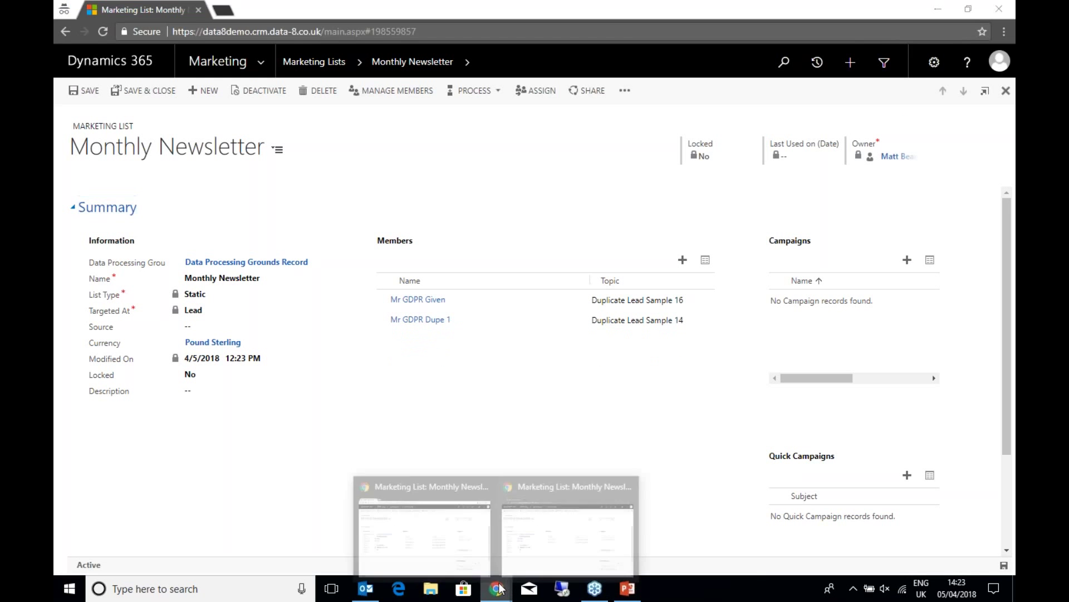
{"action": "left_click", "coordinate": [449, 537]}
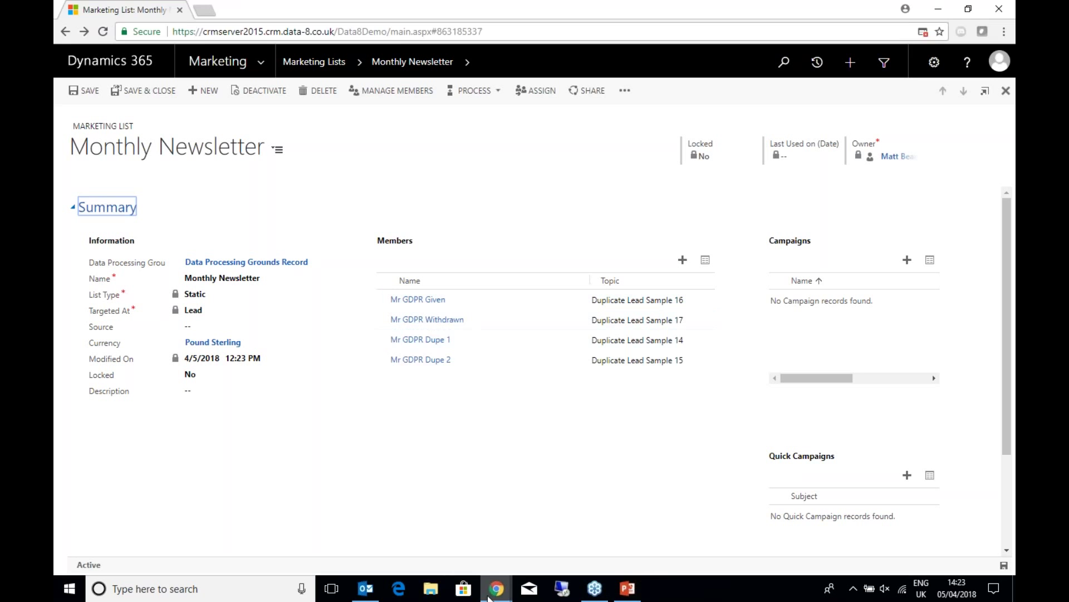
{"action": "left_click", "coordinate": [563, 544]}
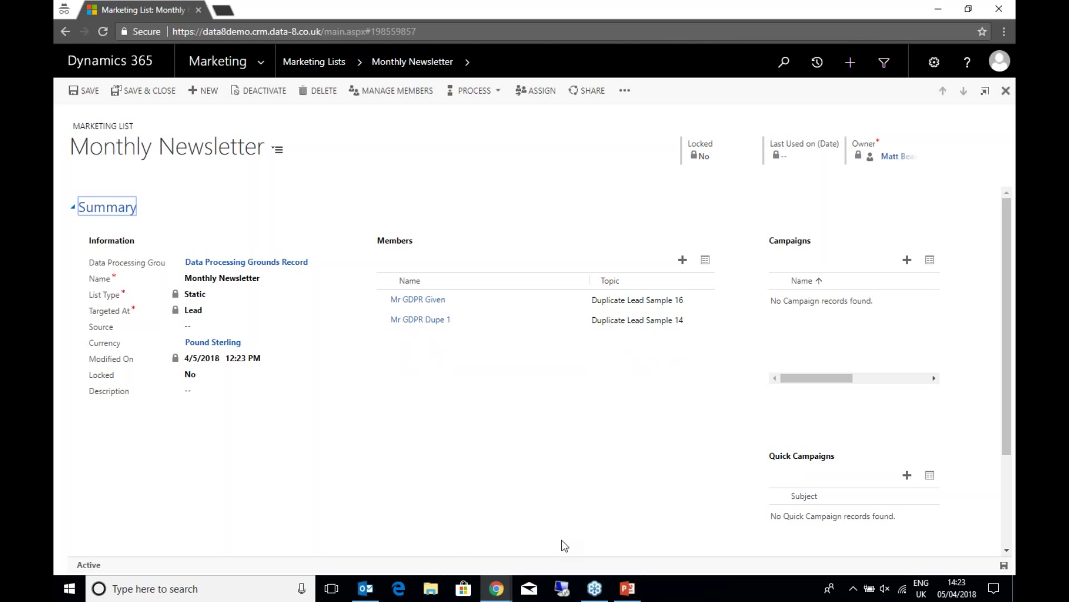
{"action": "left_click", "coordinate": [496, 588]}
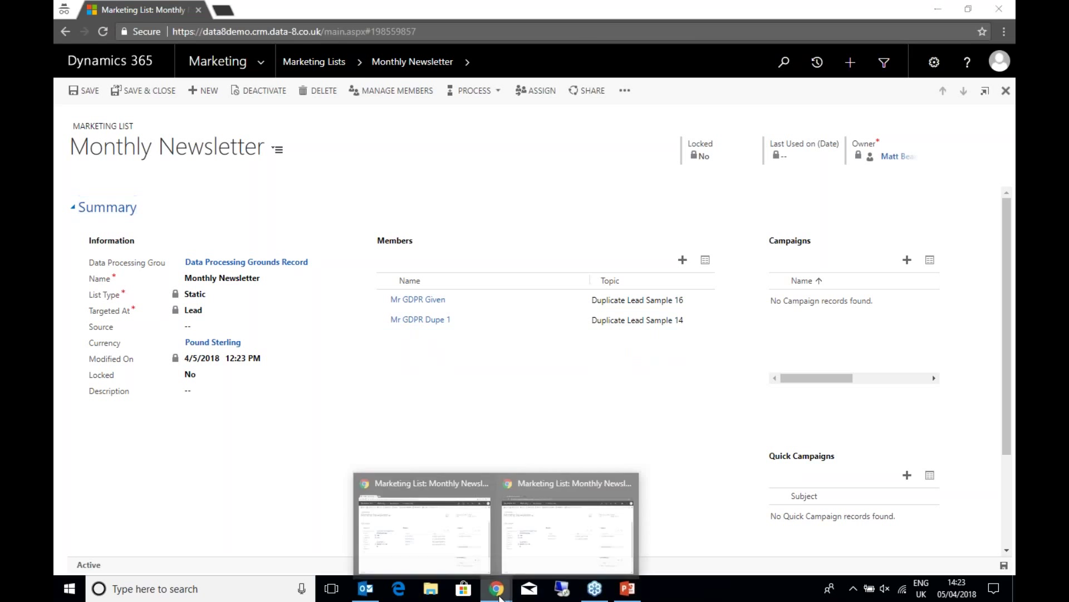
{"action": "left_click", "coordinate": [441, 543]}
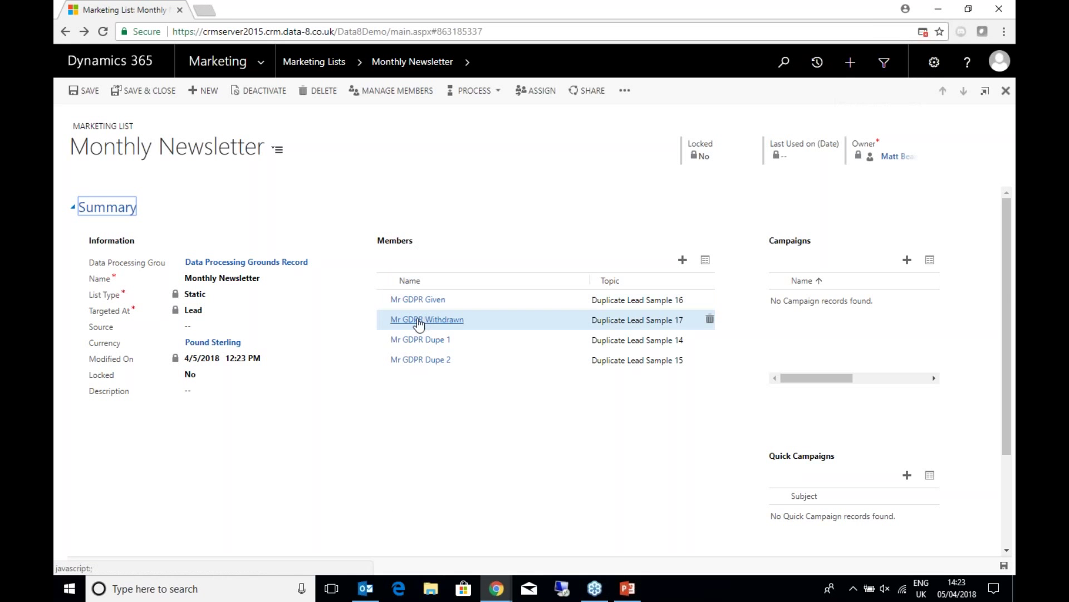
{"action": "left_click", "coordinate": [494, 592]}
- Switch back to the original four-member Monthly Newsletter list window
{"action": "left_click", "coordinate": [559, 554]}
{"action": "left_click", "coordinate": [496, 592]}
{"action": "left_click", "coordinate": [457, 538]}
- Open the Mr GDPR Withdrawn lead and show its related Consents records
{"action": "left_click", "coordinate": [437, 319]}
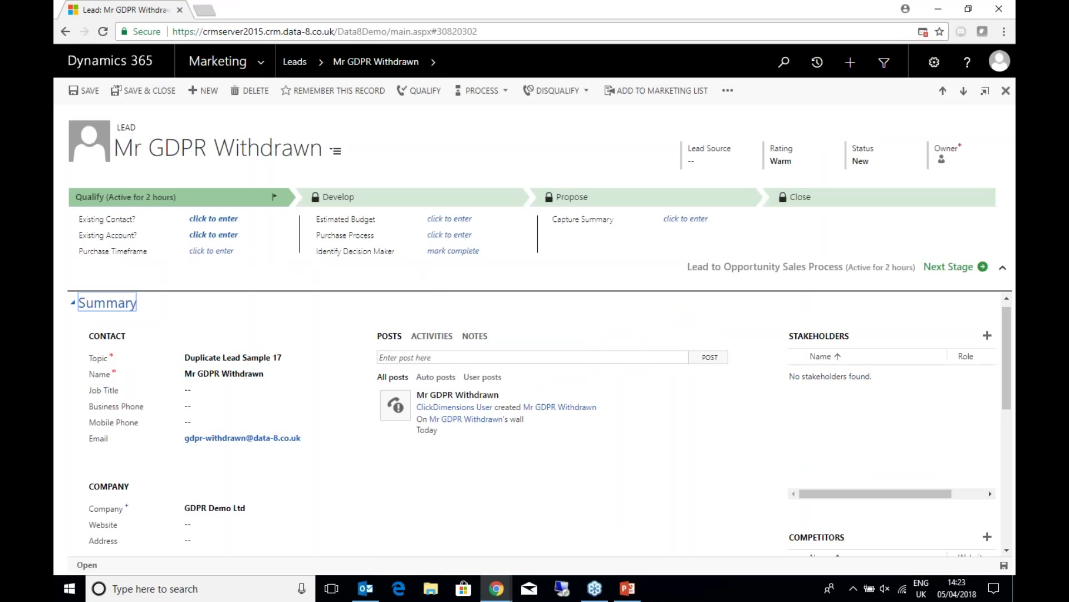
{"action": "left_click", "coordinate": [439, 63]}
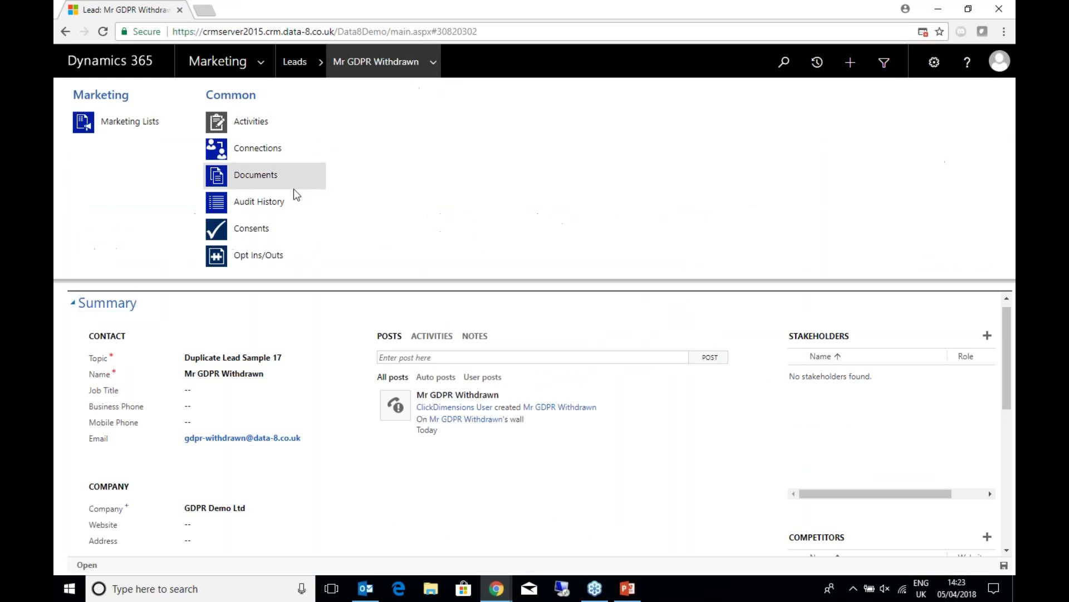
{"action": "left_click", "coordinate": [259, 228]}
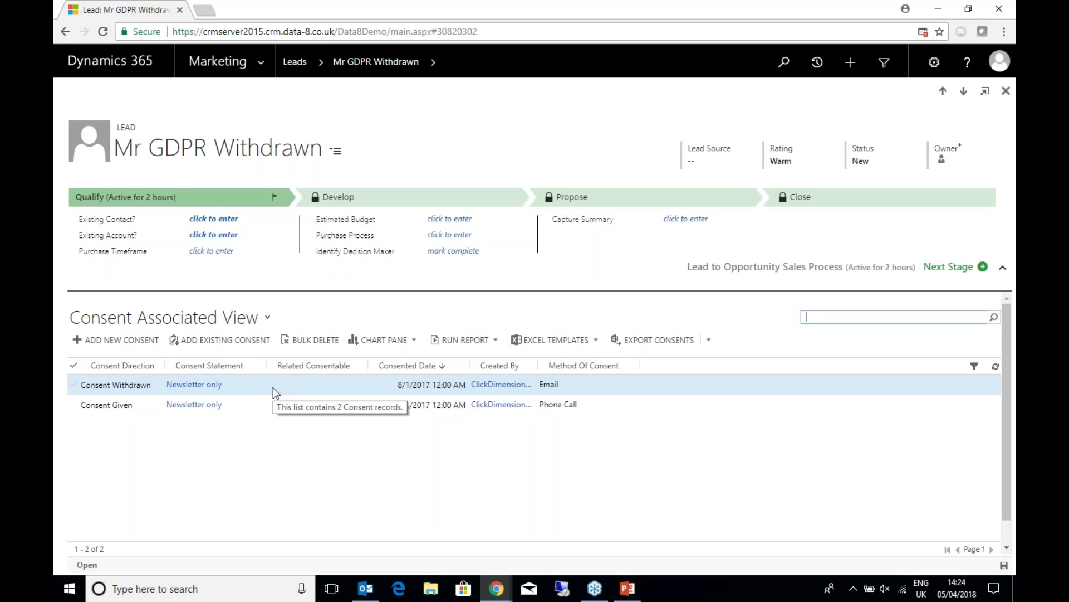
- In the filtered data8demo window, go to Sales > Leads and select the Mr GDPR Withdrawn lead
{"action": "mouse_move", "coordinate": [493, 592]}
{"action": "left_click", "coordinate": [566, 519]}
{"action": "left_click", "coordinate": [262, 60]}
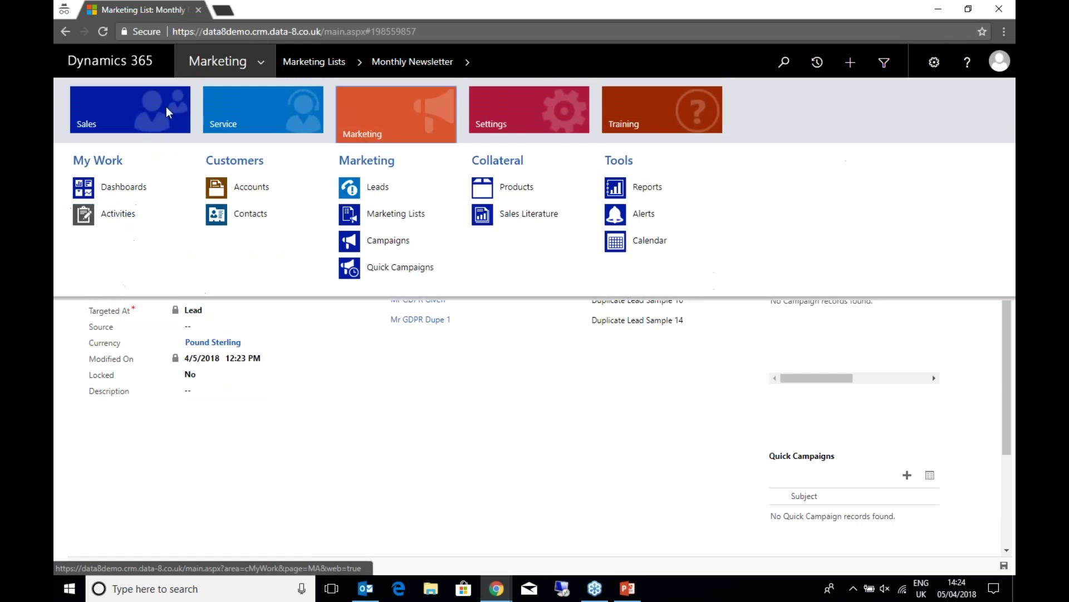
{"action": "left_click", "coordinate": [166, 106]}
{"action": "left_click", "coordinate": [242, 214]}
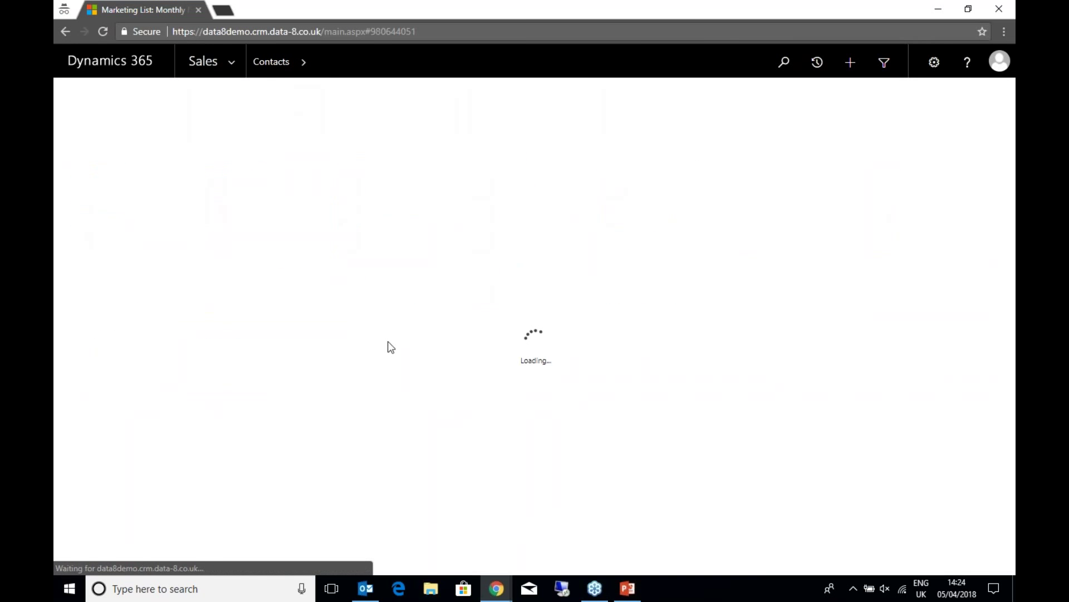
{"action": "left_click", "coordinate": [243, 63]}
{"action": "left_click", "coordinate": [391, 192]}
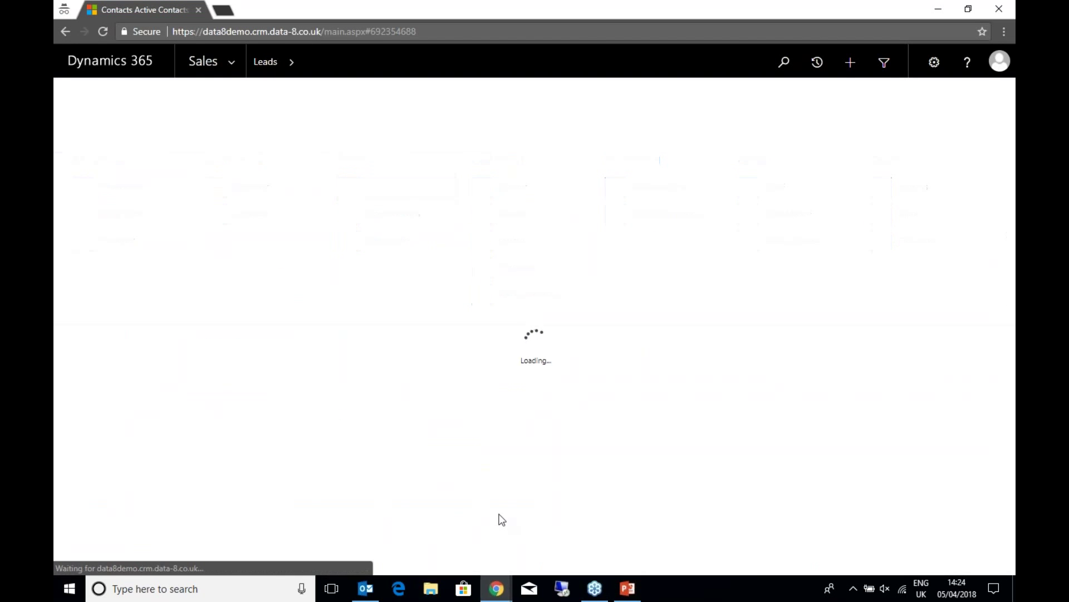
{"action": "left_click", "coordinate": [224, 199]}
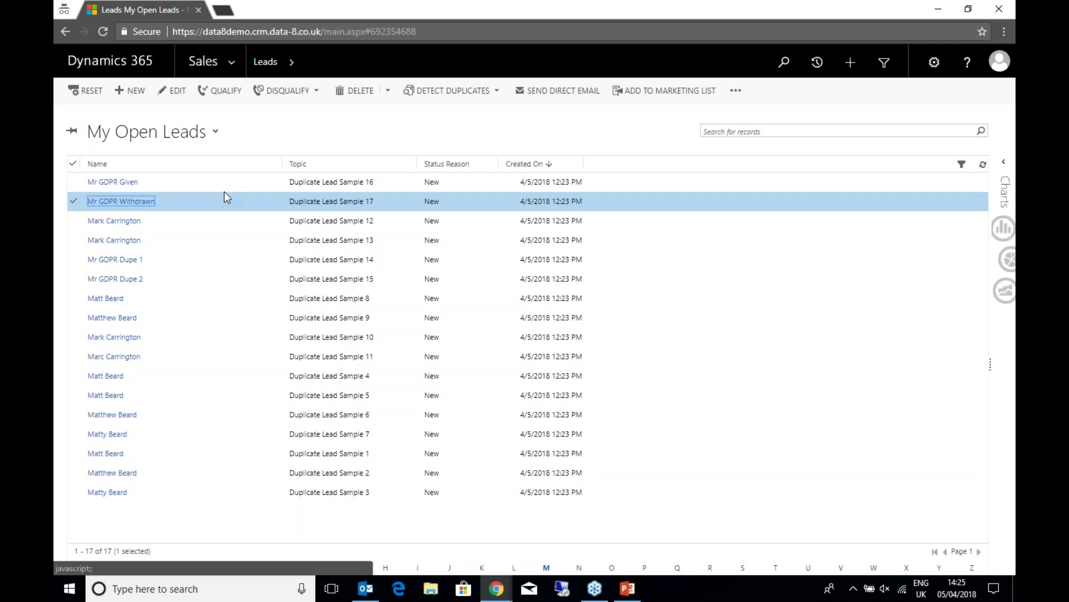
- Back in PowerPoint, play the slideshow from the current slide and advance to the next slide
{"action": "left_click", "coordinate": [628, 588]}
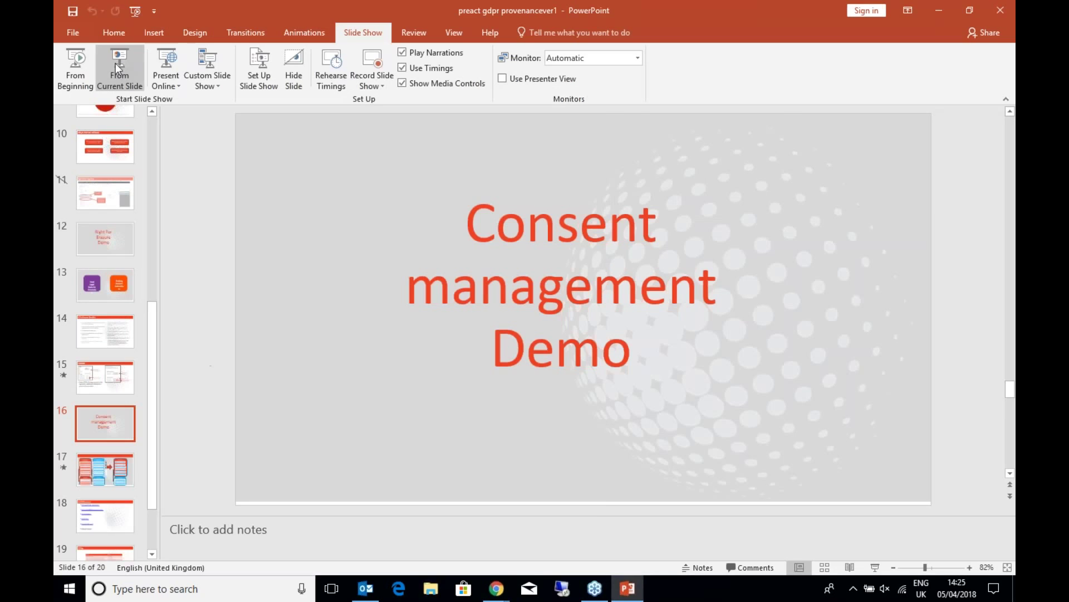
{"action": "left_click", "coordinate": [119, 68]}
{"action": "key", "text": "Right"}
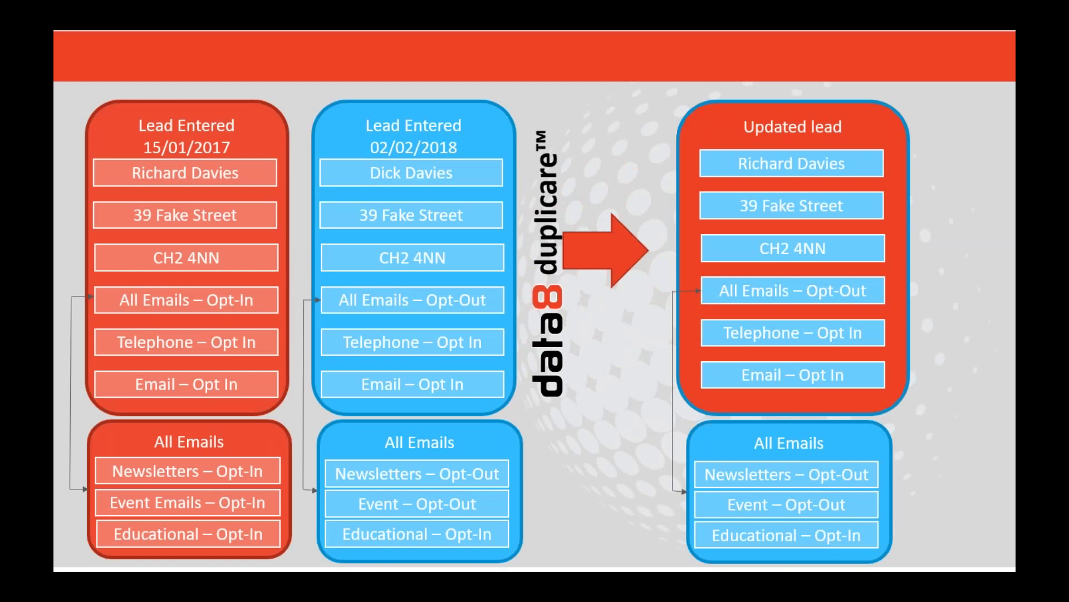